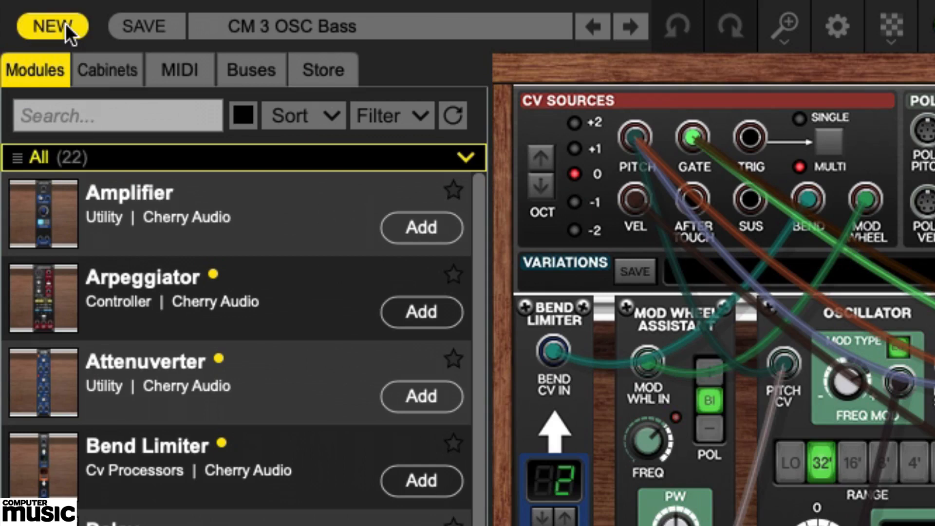
Step: Start a new blank patch and add an Eight-Step Sequencer module
click(65, 23)
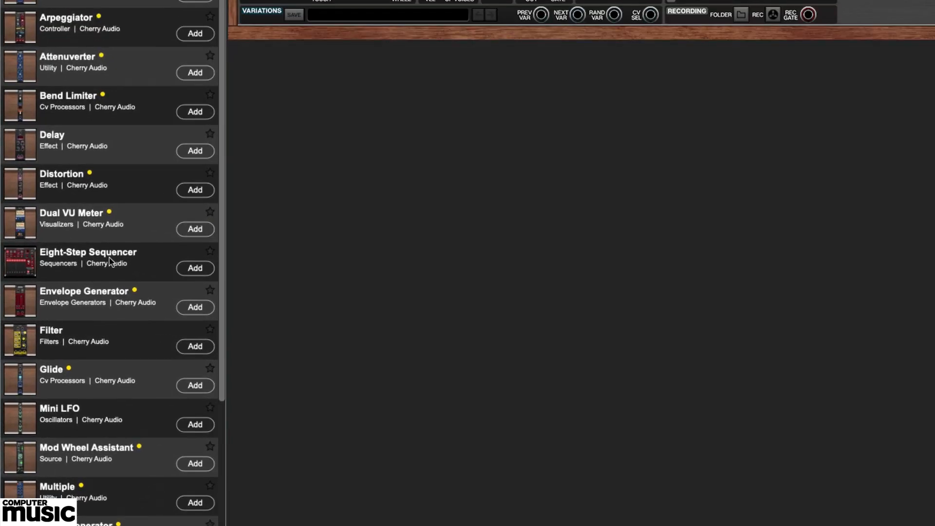
click(194, 268)
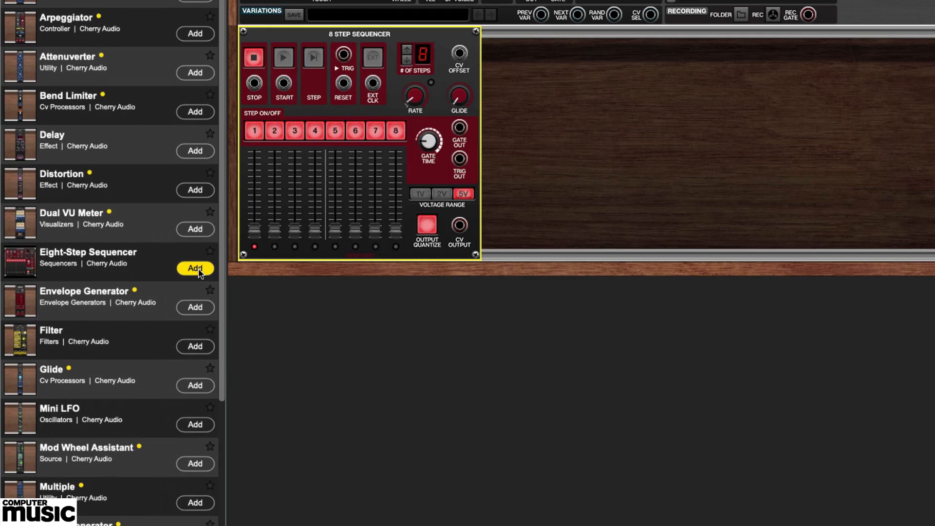
Step: Add Oscillator and Filter modules and patch the oscillator's pulse wave output to the filter's audio input
drag(221, 273, 217, 370)
scroll(218, 370, down, 4)
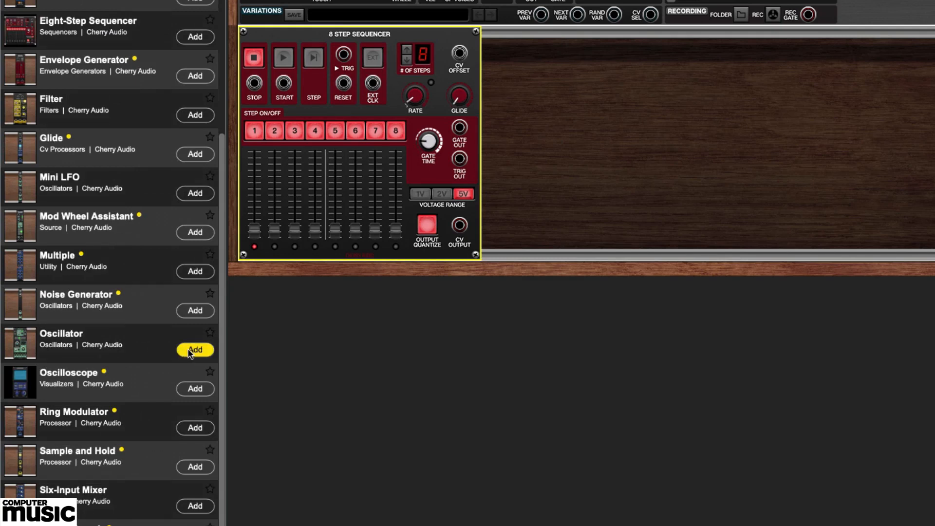
click(191, 351)
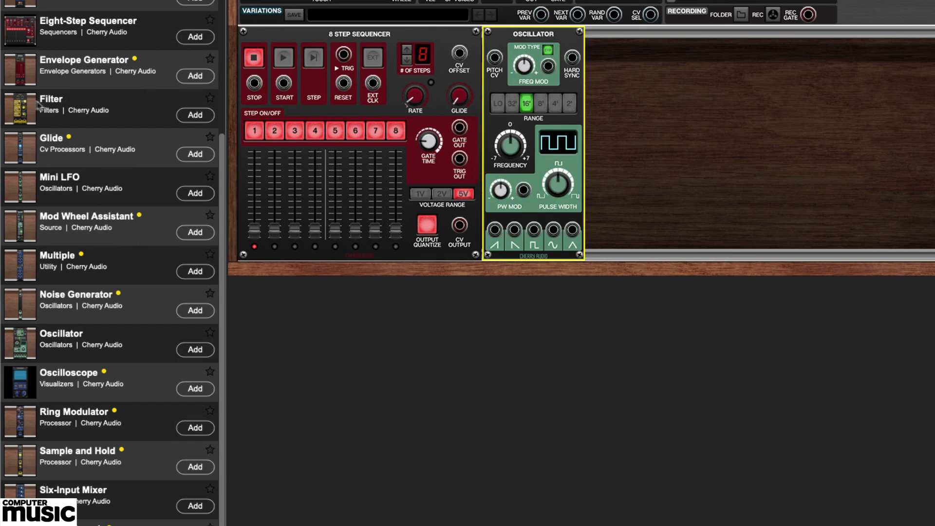
click(191, 117)
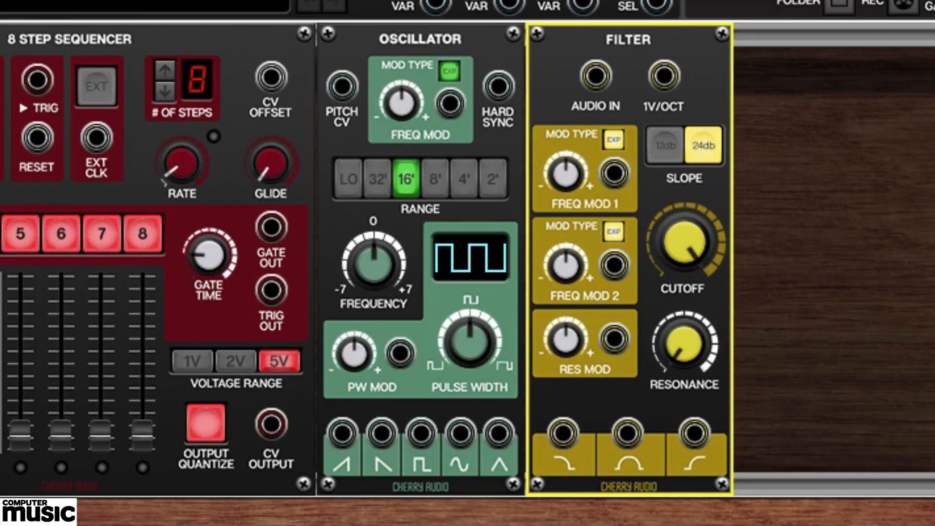
drag(419, 440, 595, 79)
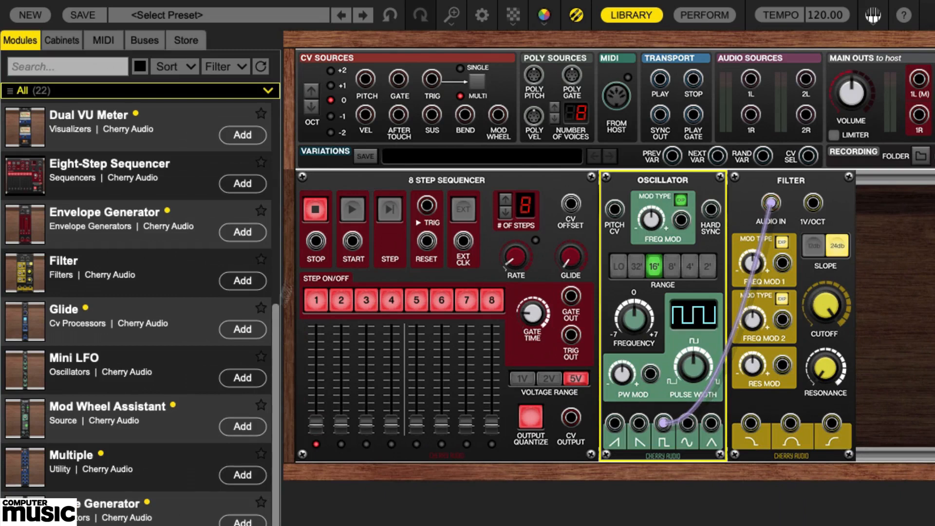
Step: Add an Amplifier module and patch the filter's low-pass output to the amplifier's input
scroll(273, 292, up, 6)
click(242, 131)
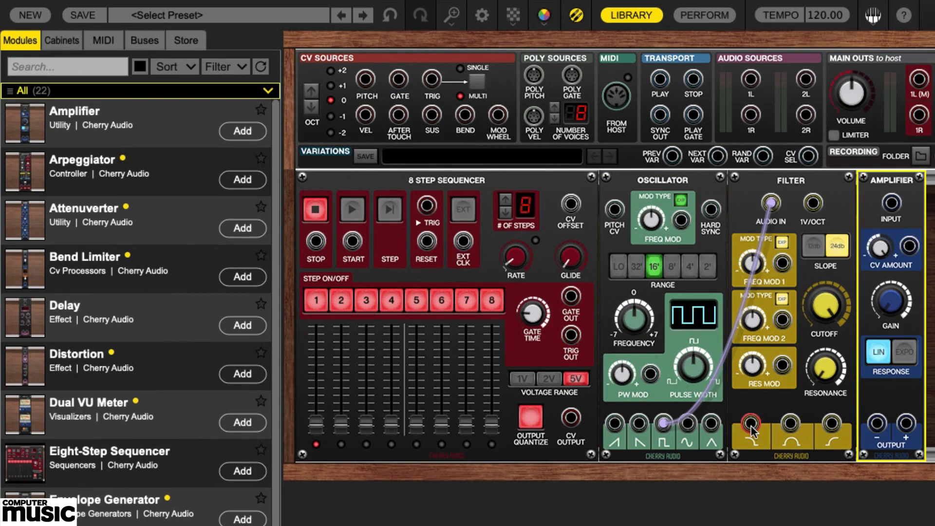
drag(751, 429, 891, 207)
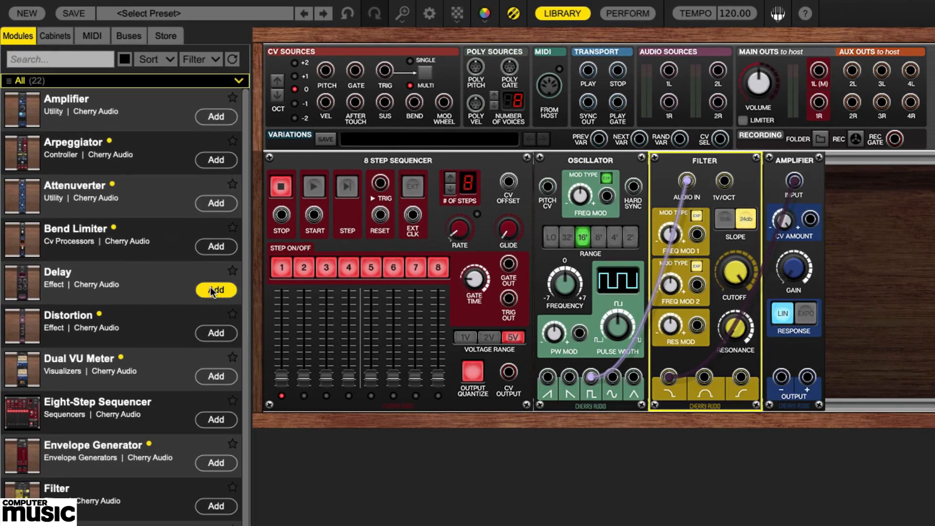
Step: Add a Delay module and patch the amplifier's positive output to the delay's input
click(237, 325)
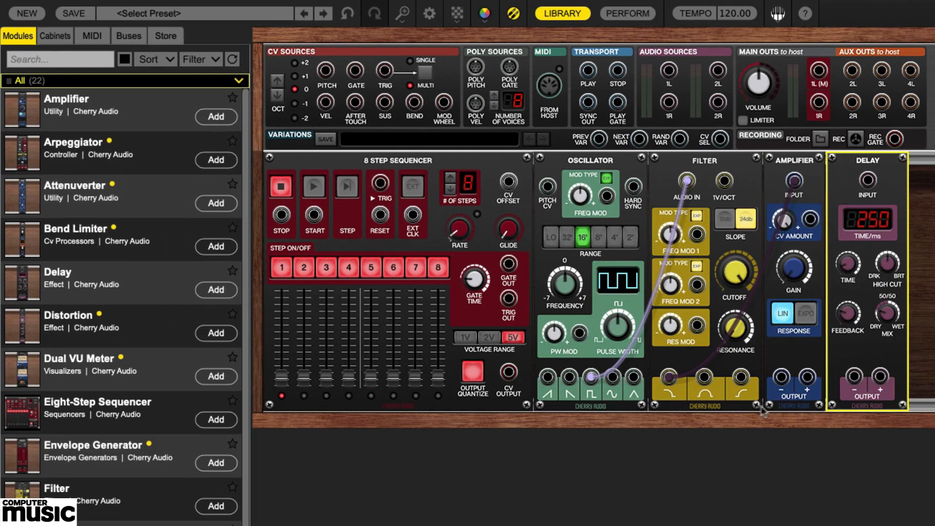
drag(807, 376, 869, 184)
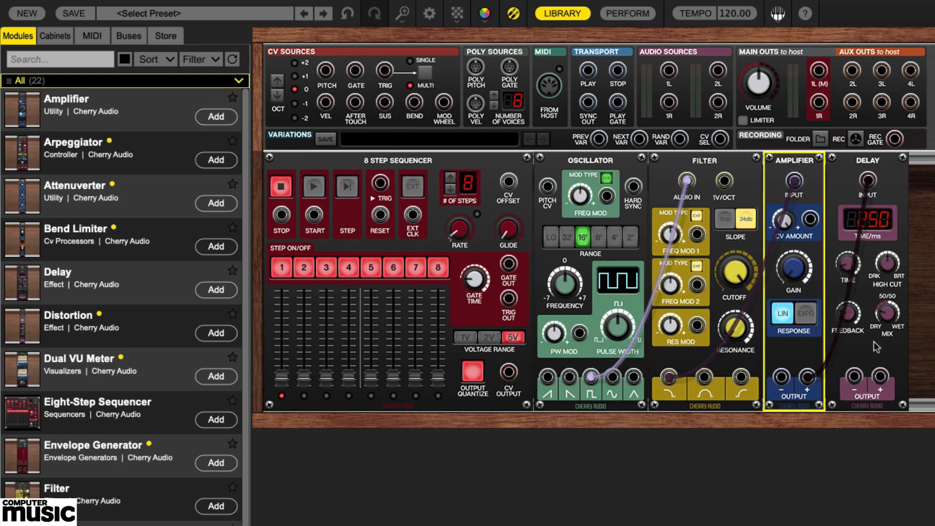
Step: Patch the delay's positive output to main output 1L (M) and turn the amplifier's gain down
click(881, 378)
drag(881, 380, 820, 76)
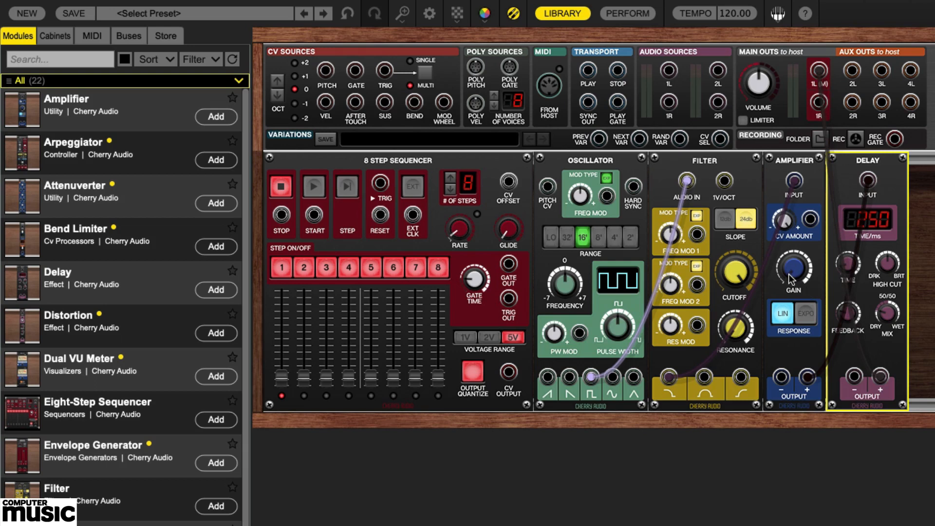
drag(793, 275, 788, 306)
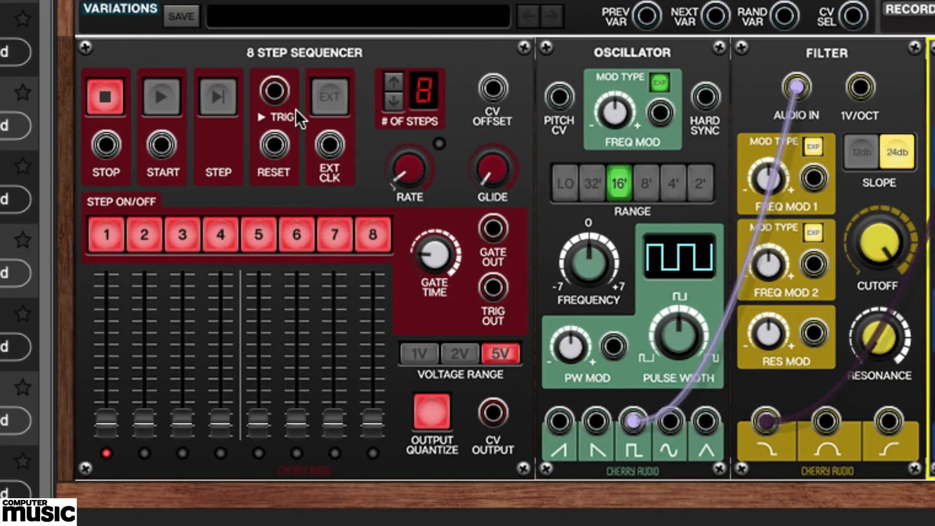
Step: Patch the sequencer's CV output to the oscillator's pitch CV and switch off steps 2, 4, 5, 6 and 8
drag(492, 413, 558, 103)
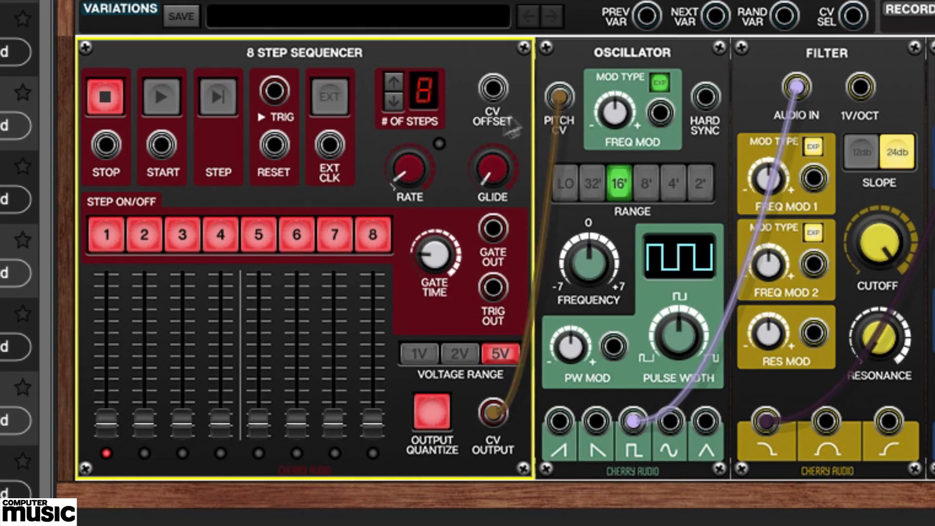
click(136, 238)
click(210, 239)
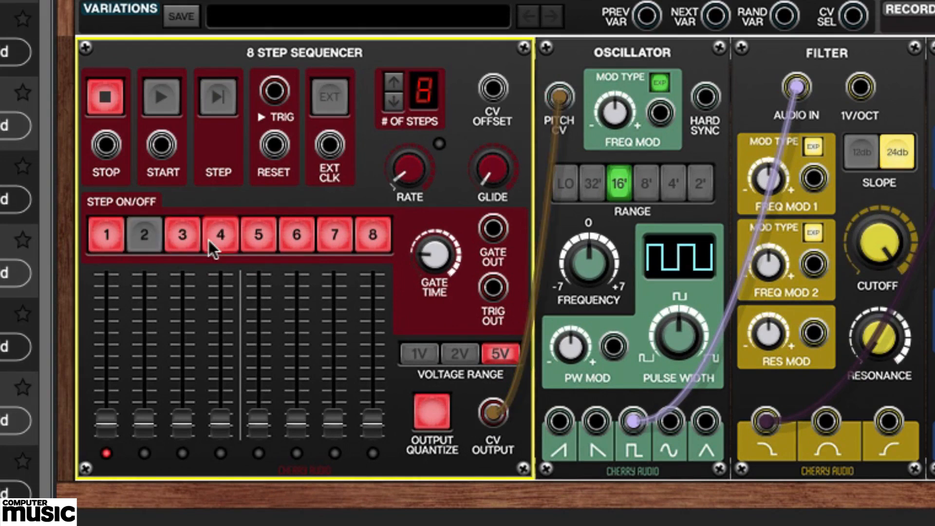
click(251, 238)
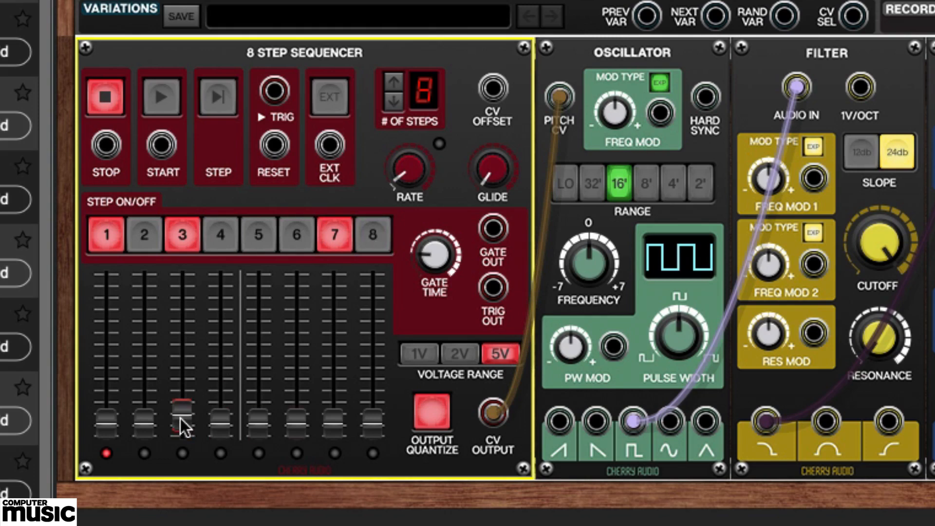
Step: On the sequencer, set step 3's slider to E3, raise step 7's slider slightly and lower the clock rate to 3.8 bpm
drag(180, 417, 183, 389)
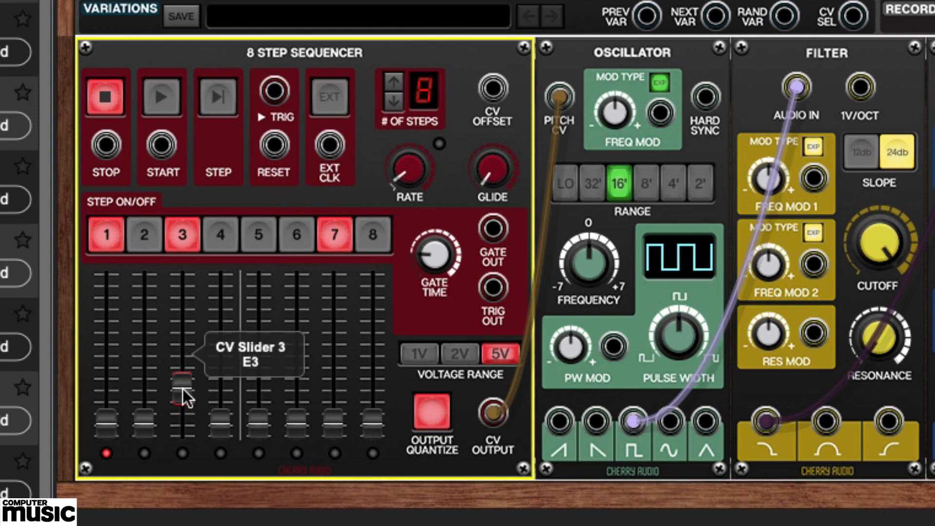
drag(331, 417, 332, 412)
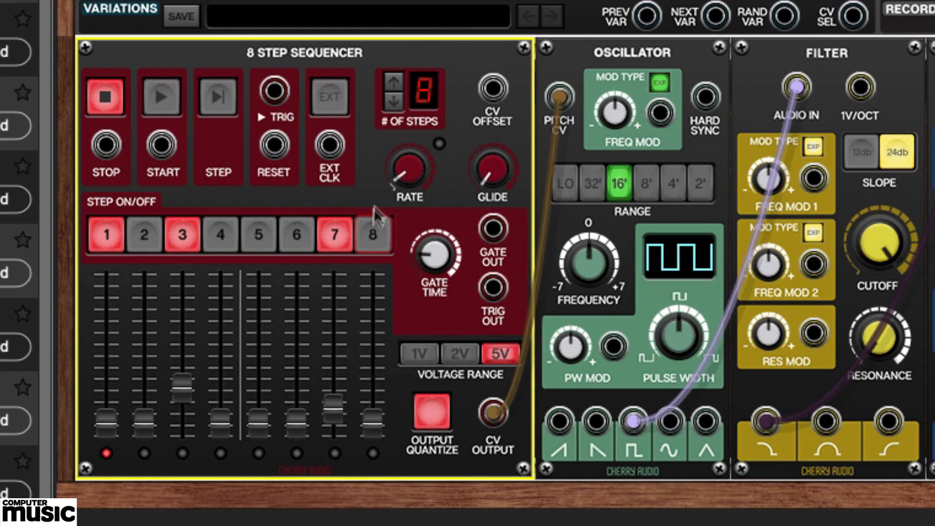
drag(406, 174, 405, 228)
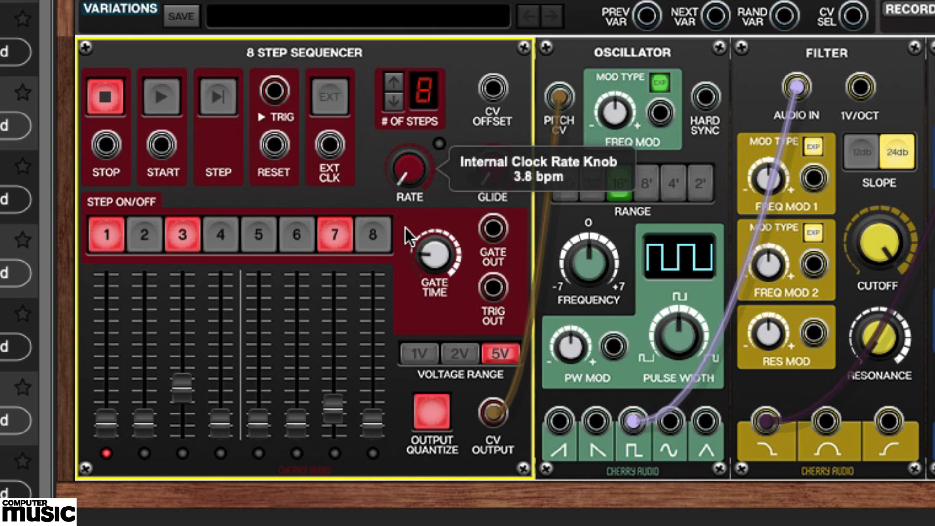
Step: Start the sequencer and raise the amplifier's gain to about 24.3%
click(170, 96)
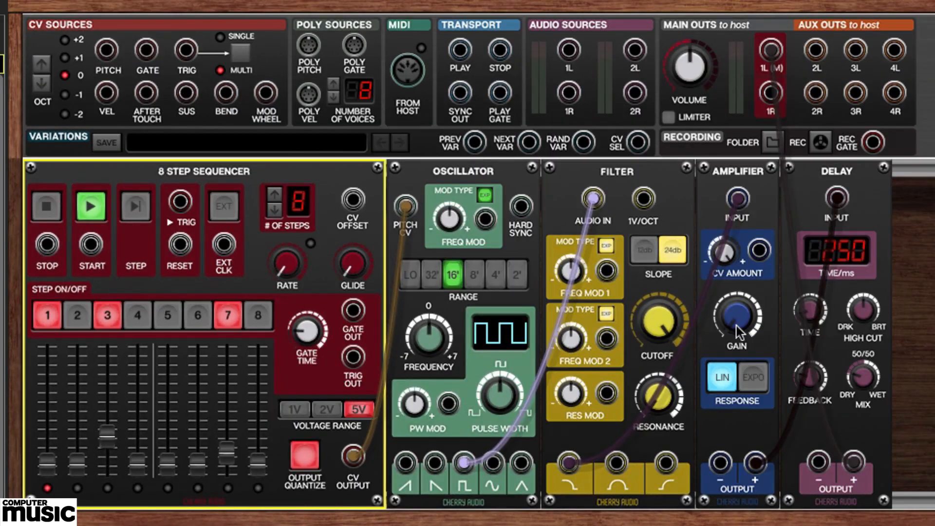
click(737, 331)
drag(735, 325, 732, 266)
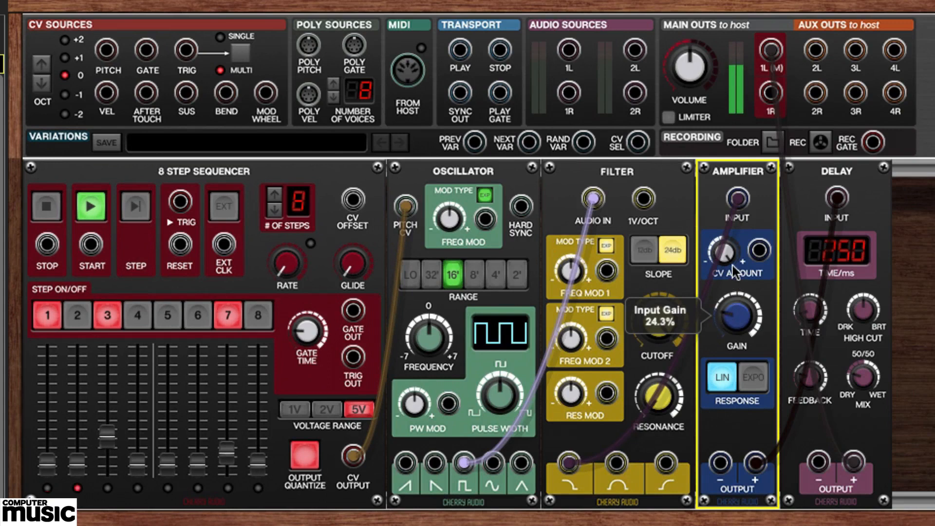
mouse_move(733, 265)
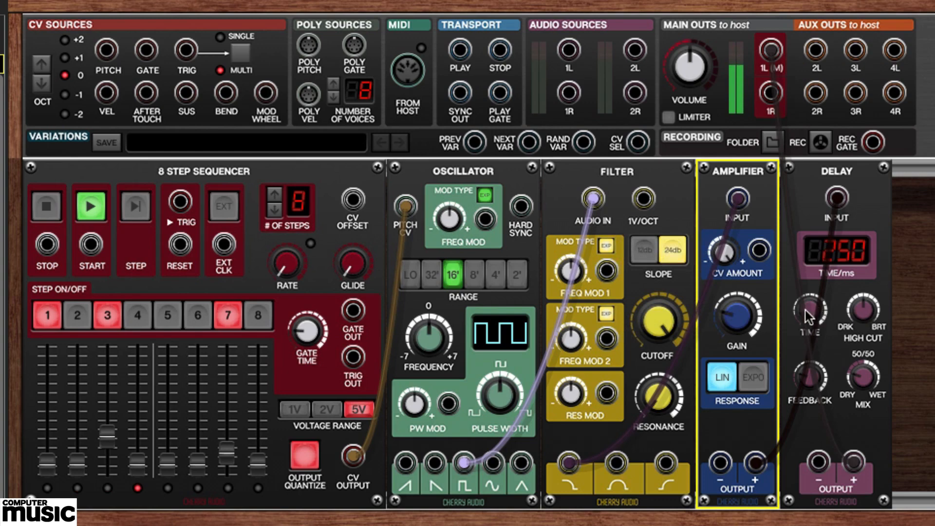
Step: Raise the delay time to 2048 ms and increase the delay's feedback
drag(808, 310, 841, 62)
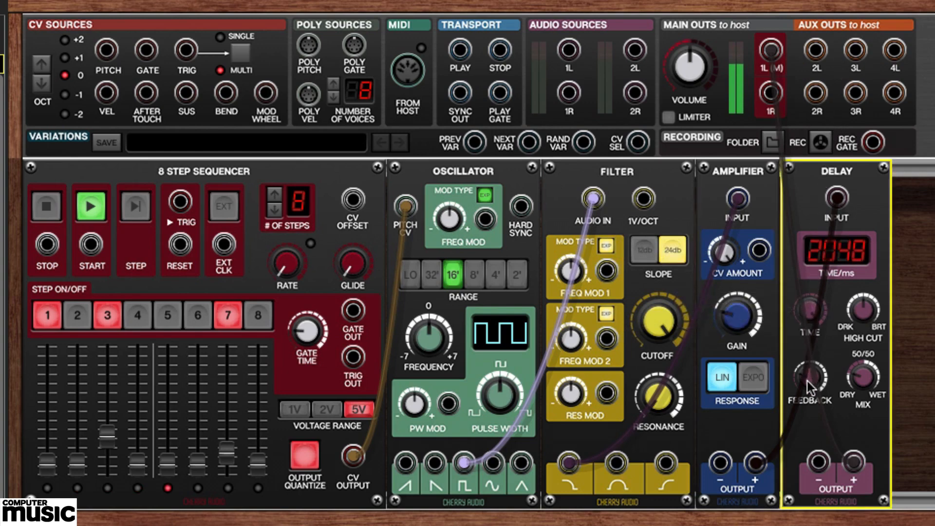
drag(808, 381, 806, 282)
Step: Lower the filter's cutoff frequency to about 65.9 Hz and increase its resonance
drag(650, 313, 614, 524)
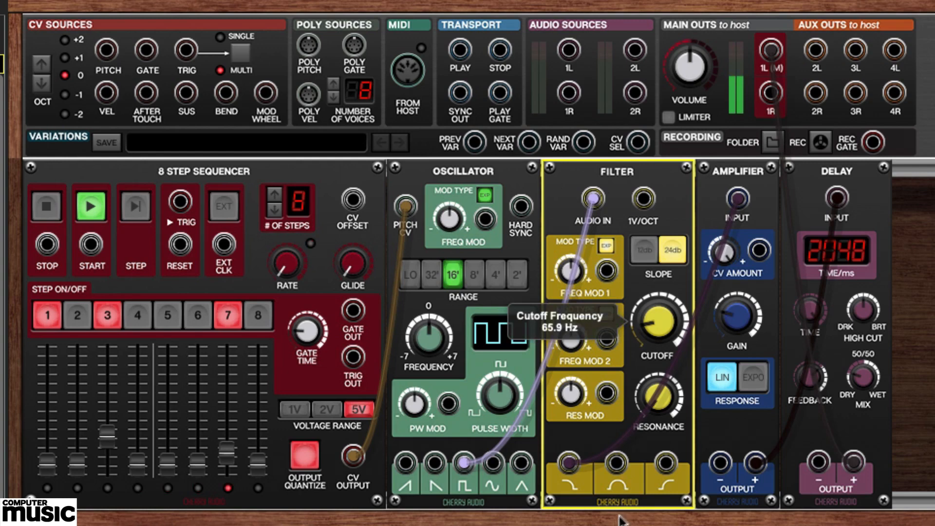
mouse_move(657, 370)
drag(657, 370, 650, 296)
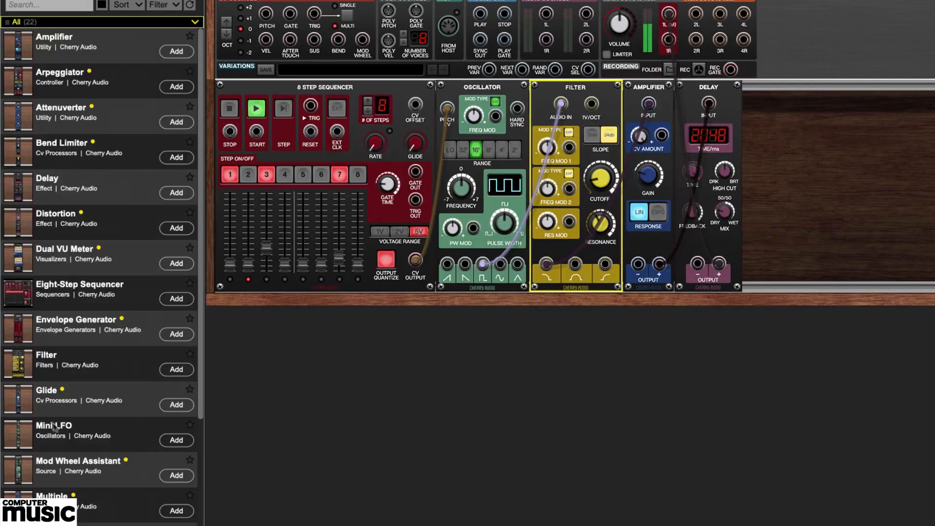
Step: Add a Mini LFO between the oscillator and filter and patch its LFO 1 triangle output to the filter's Freq Mod 1 input
click(176, 441)
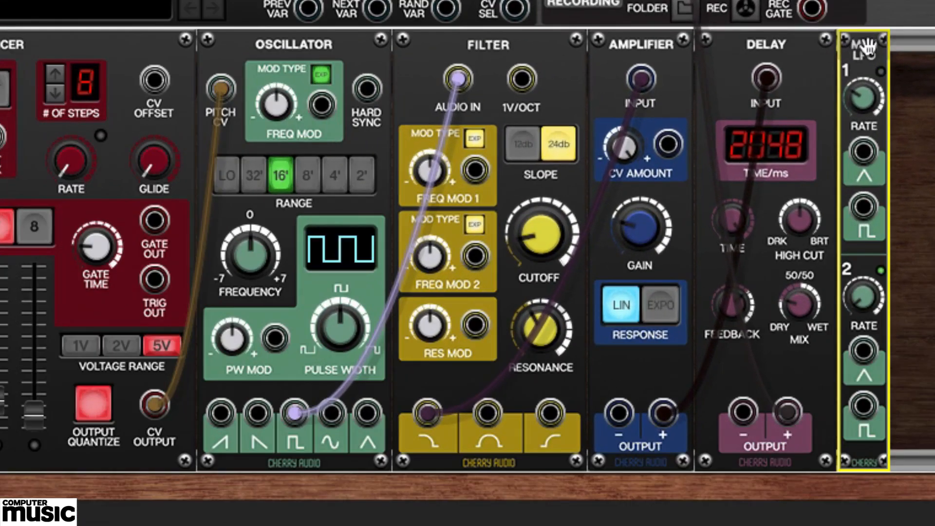
drag(864, 49, 421, 46)
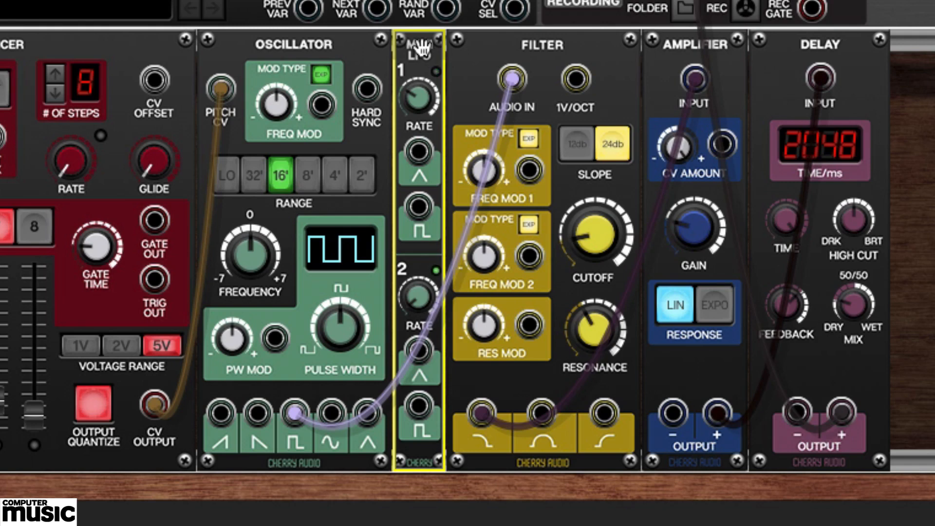
drag(418, 150, 526, 173)
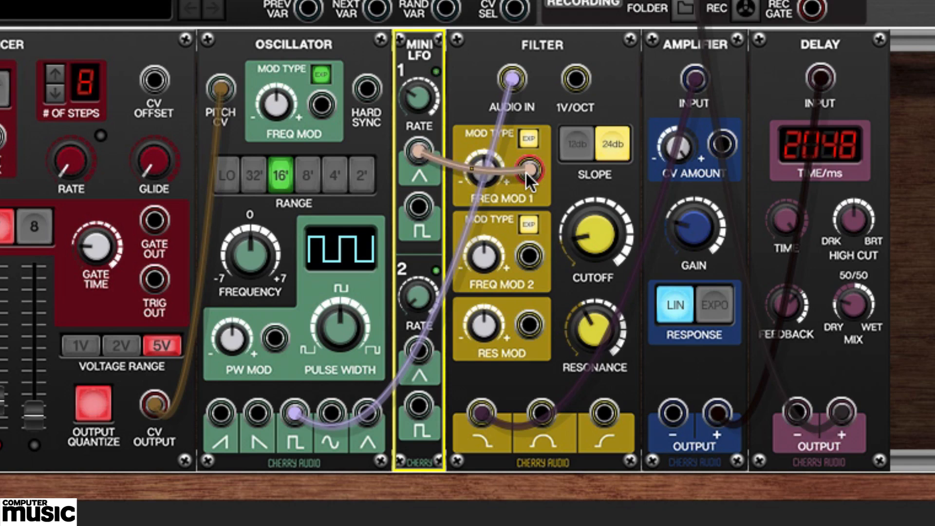
Step: Increase the filter's Freq Mod 1 amount and slow down the rate of LFO 1 on the Mini LFO
click(478, 174)
drag(478, 175, 481, 112)
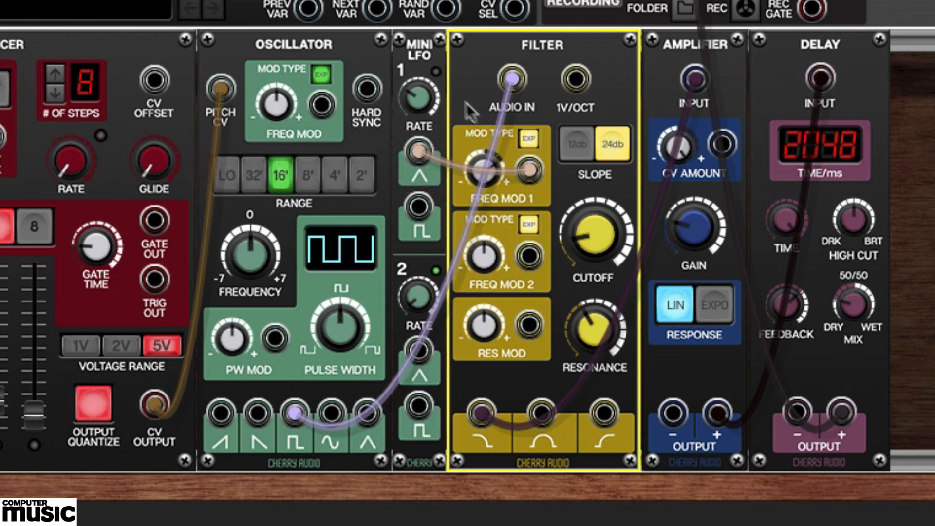
mouse_move(415, 103)
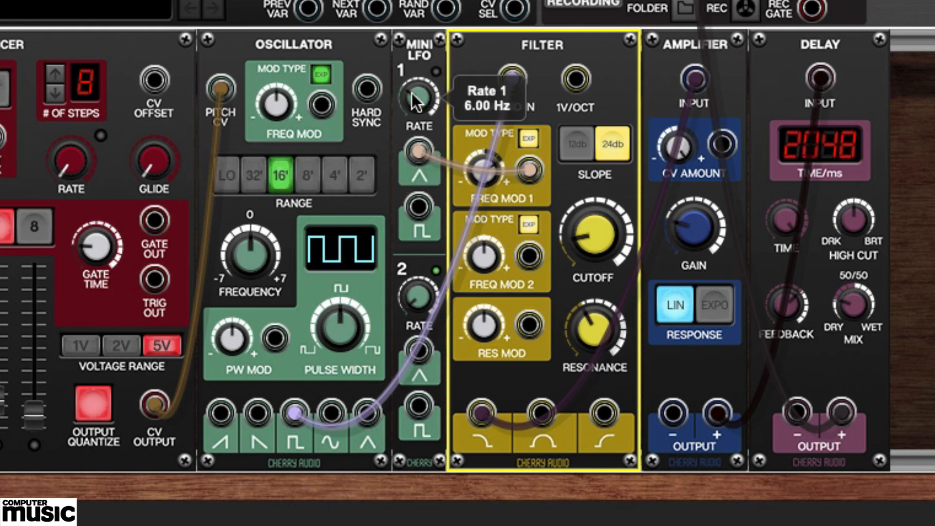
drag(415, 103, 391, 185)
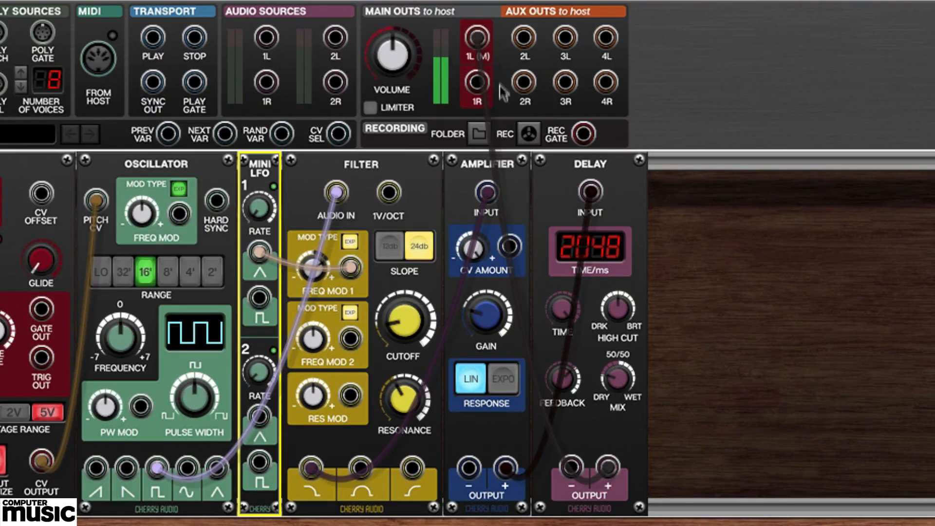
Step: Disconnect the delay's cable from main output 1L (M) and add a Six-Input Mixer module
drag(482, 44, 671, 72)
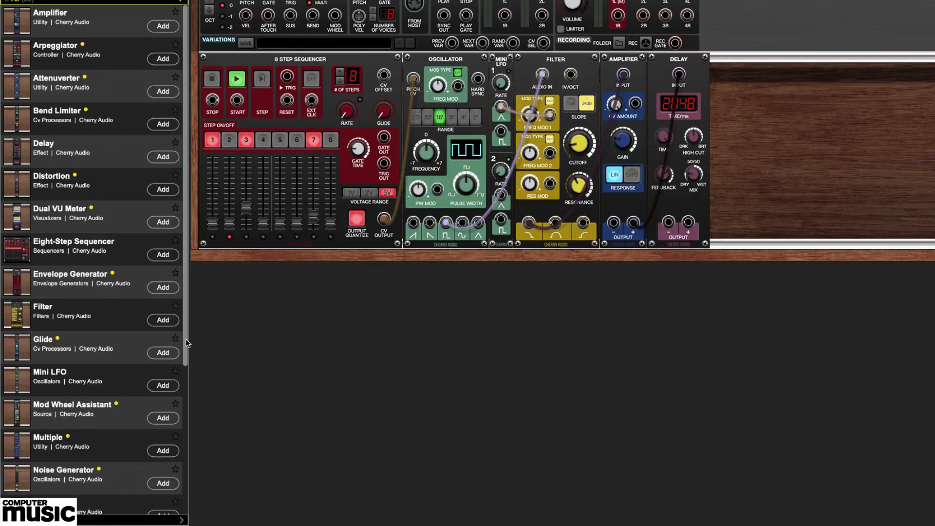
scroll(184, 375, down, 1)
scroll(184, 375, down, 5)
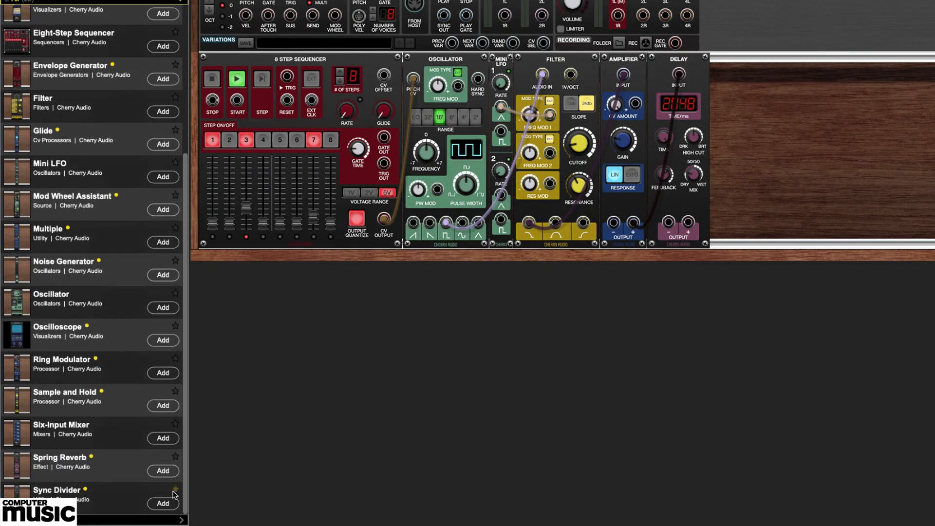
click(164, 438)
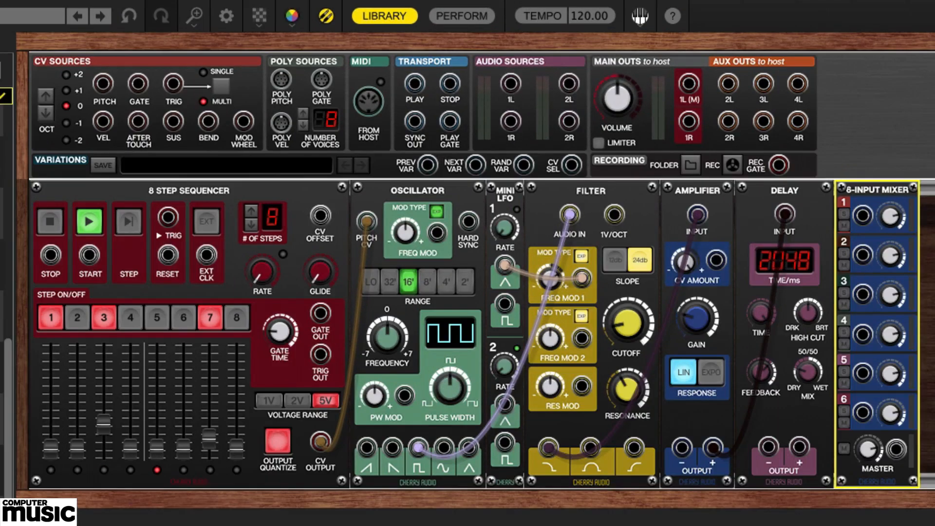
Step: Patch the delay's positive output to mixer input 1 and the mixer's master output to main output 1L (M)
drag(799, 447, 862, 215)
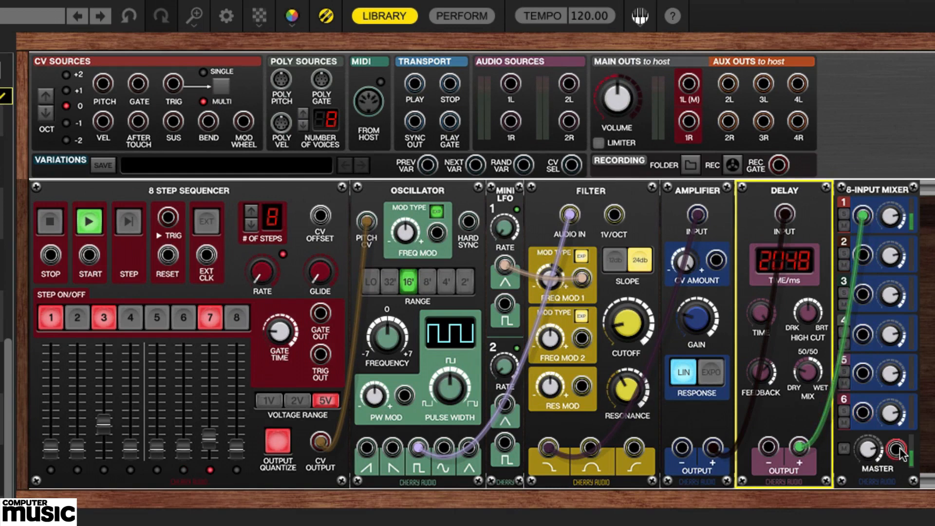
drag(896, 449, 688, 84)
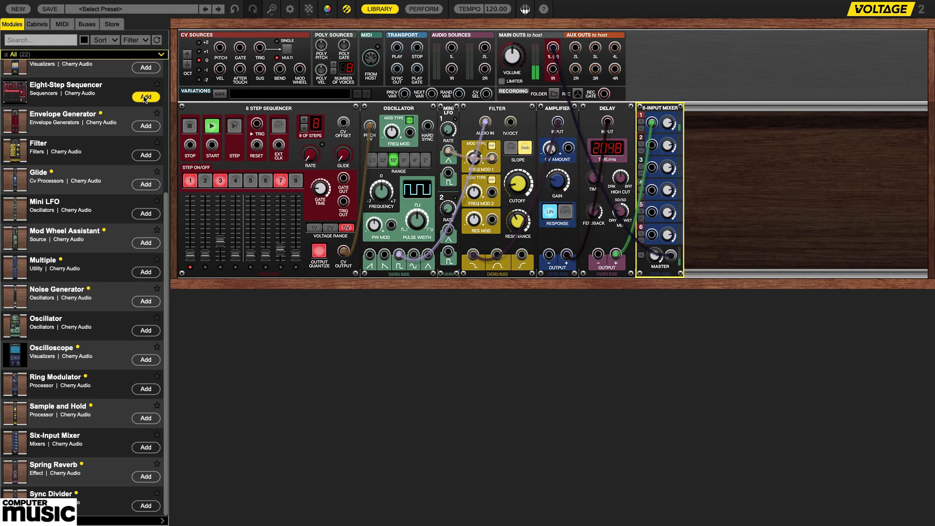
Step: Add a second Eight-Step Sequencer in a new row below the first, followed by an Oscillator, Filter, Amplifier and Delay
click(145, 97)
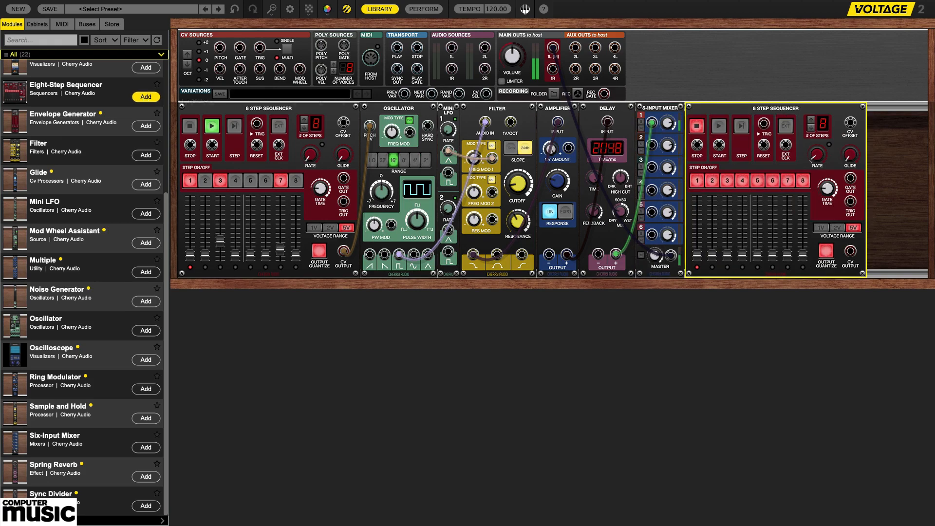
drag(711, 122, 203, 299)
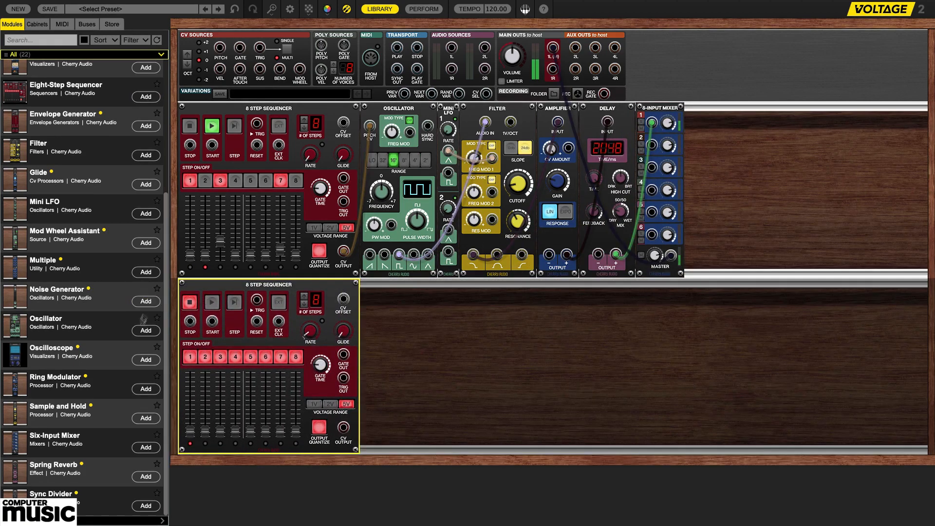
click(145, 331)
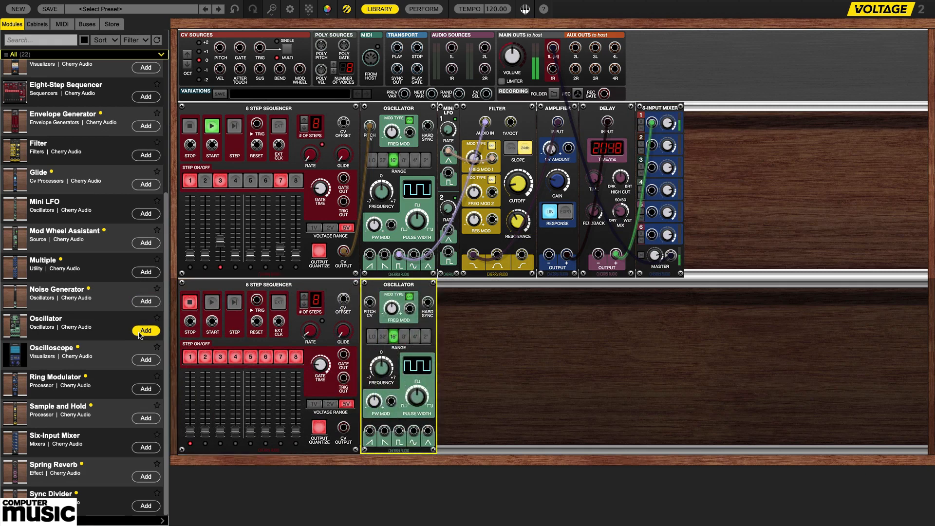
click(145, 155)
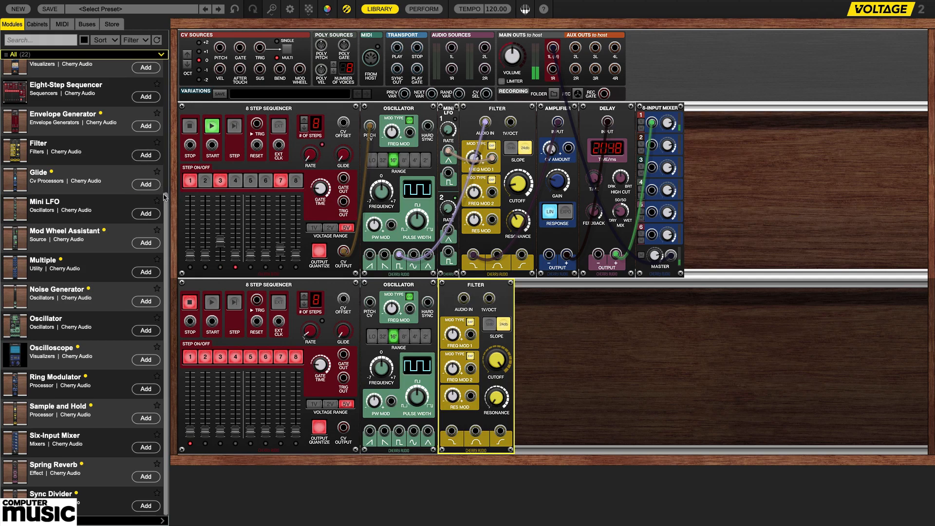
drag(166, 200, 171, 52)
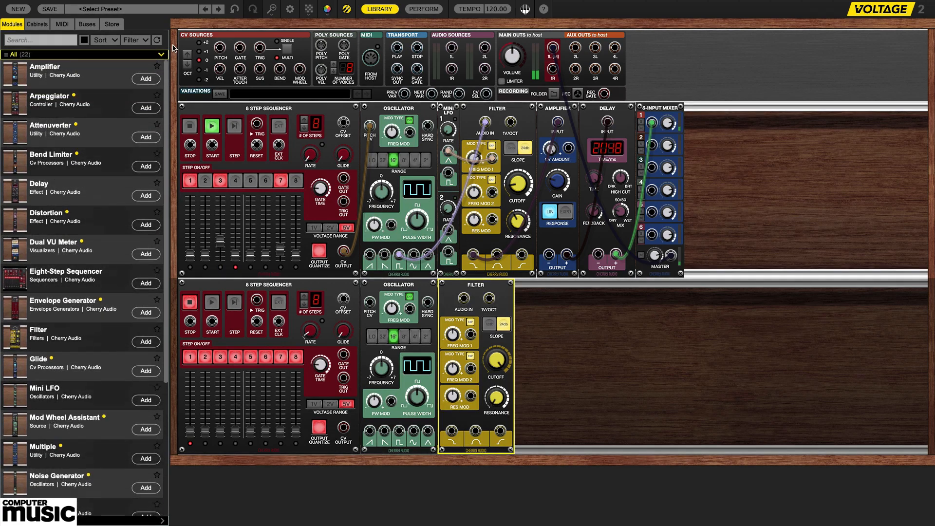
click(145, 79)
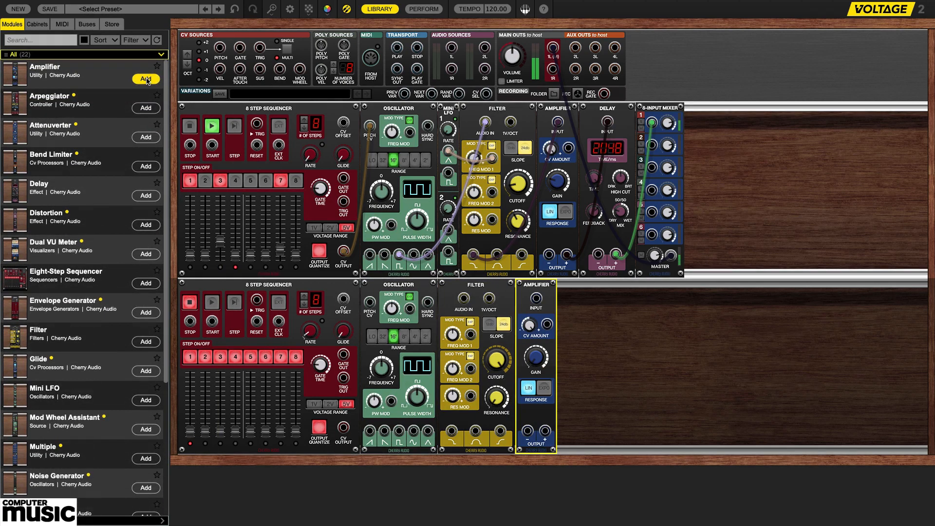
click(146, 195)
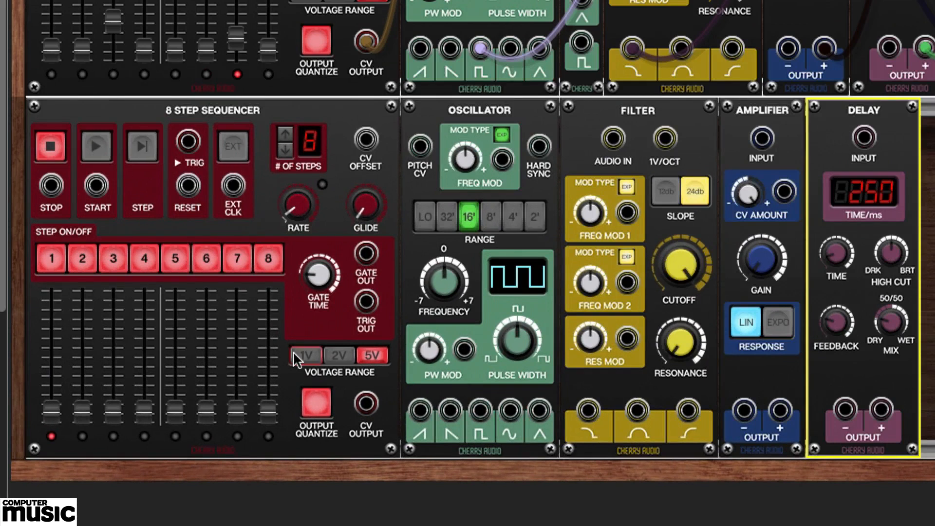
Step: Patch the lower sequencer's CV output to the oscillator's Pitch CV, its square output to the filter's Audio In, and the low-pass output to the amplifier
click(366, 405)
drag(365, 405, 420, 146)
drag(477, 411, 613, 138)
drag(587, 411, 762, 139)
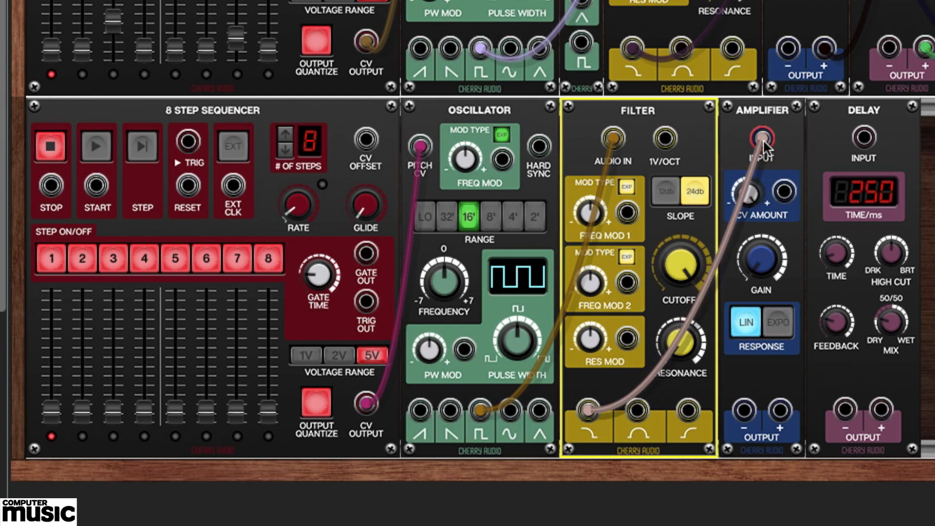
Step: Patch the lower amplifier's positive output to the delay input and that delay's positive output to mixer input 2
drag(781, 410, 863, 142)
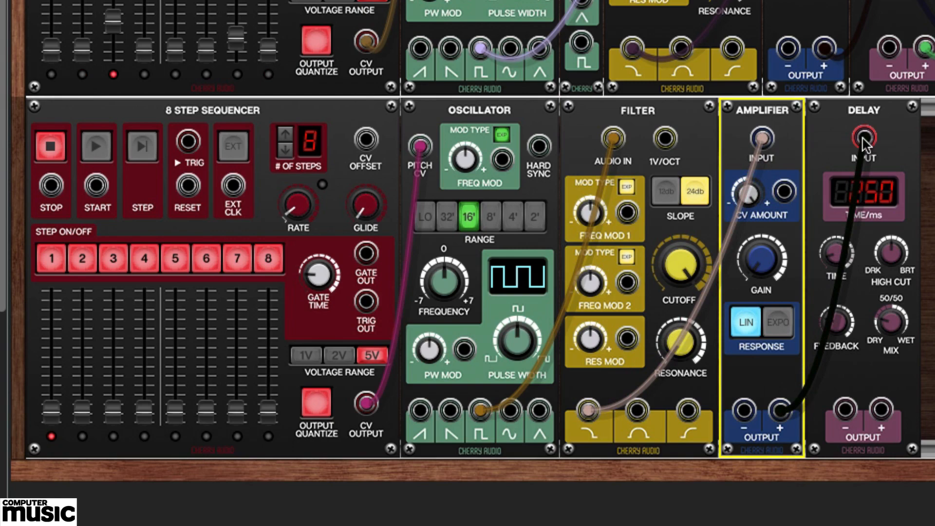
click(880, 413)
drag(881, 413, 682, 160)
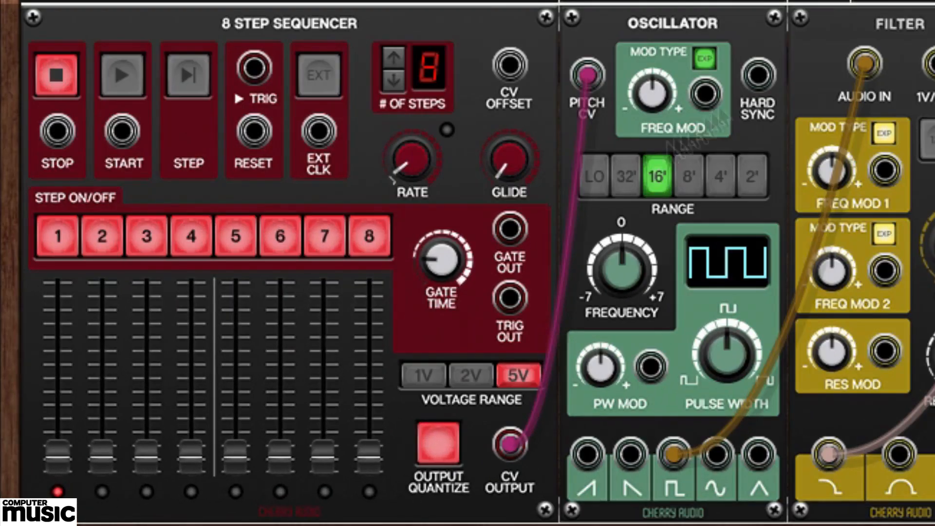
Step: Set the lower sequencer's internal clock rate to 4.7 bpm
click(407, 173)
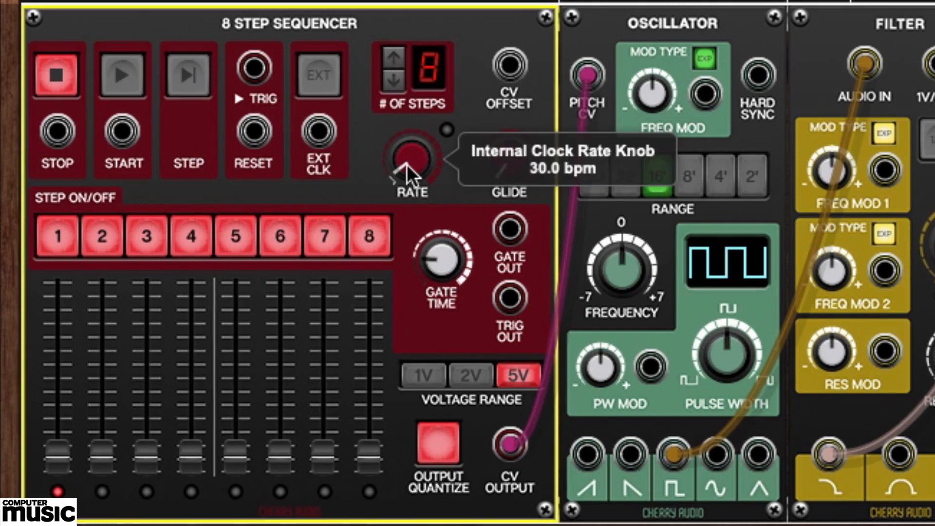
double_click(406, 173)
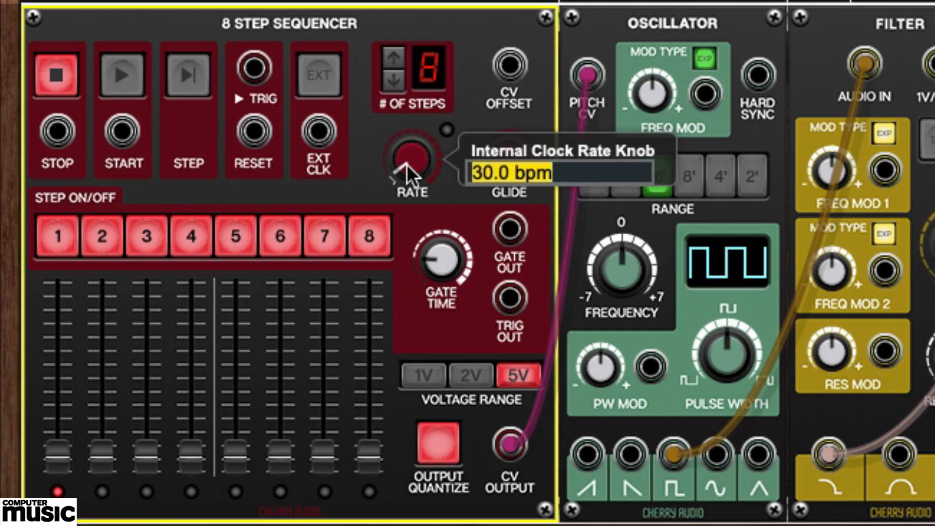
text(4.7)
key(Return)
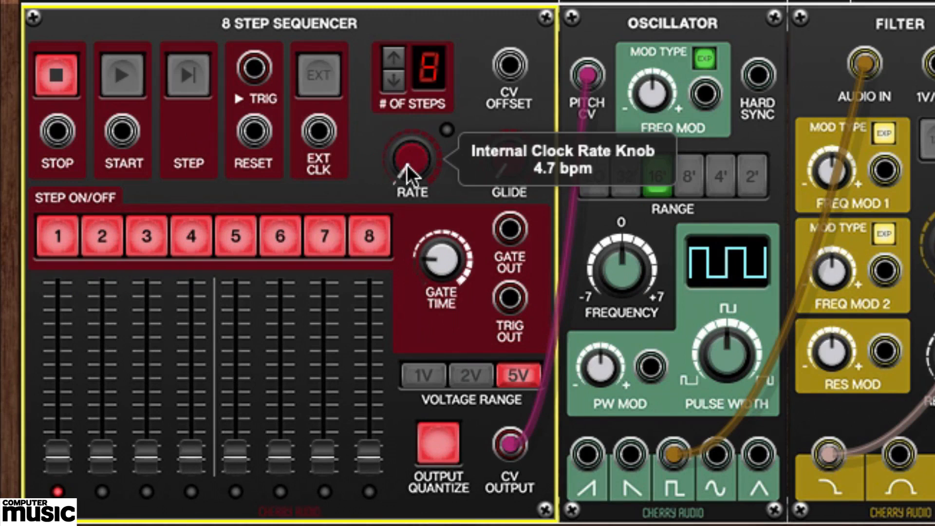
Step: Switch off steps 2, 3, 4, 6 and 8 on the lower sequencer and set CV slider 5 to G3 and slider 7 to C4
click(101, 235)
click(142, 235)
click(185, 236)
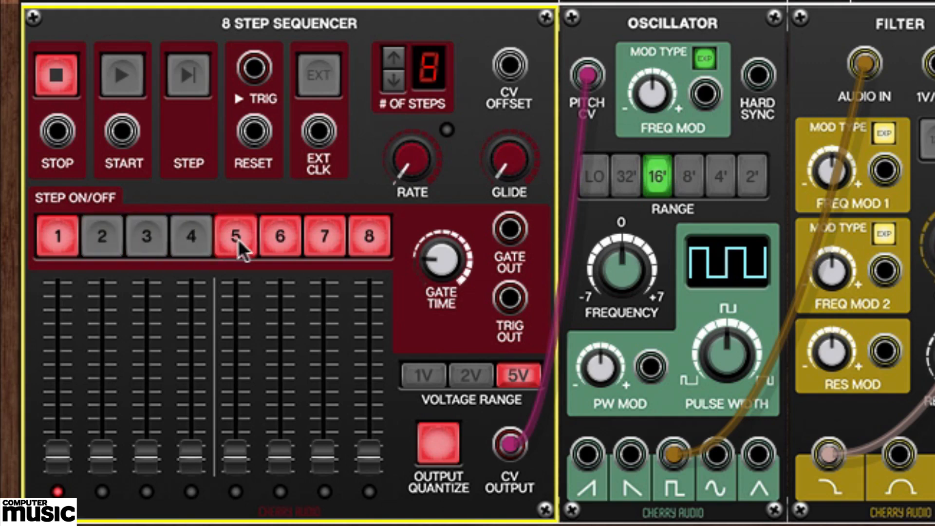
click(276, 240)
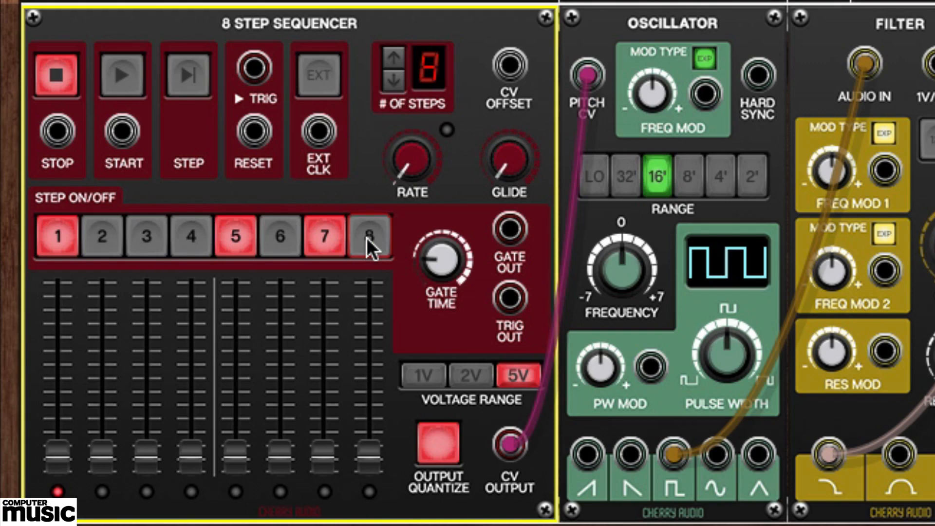
drag(233, 450, 234, 407)
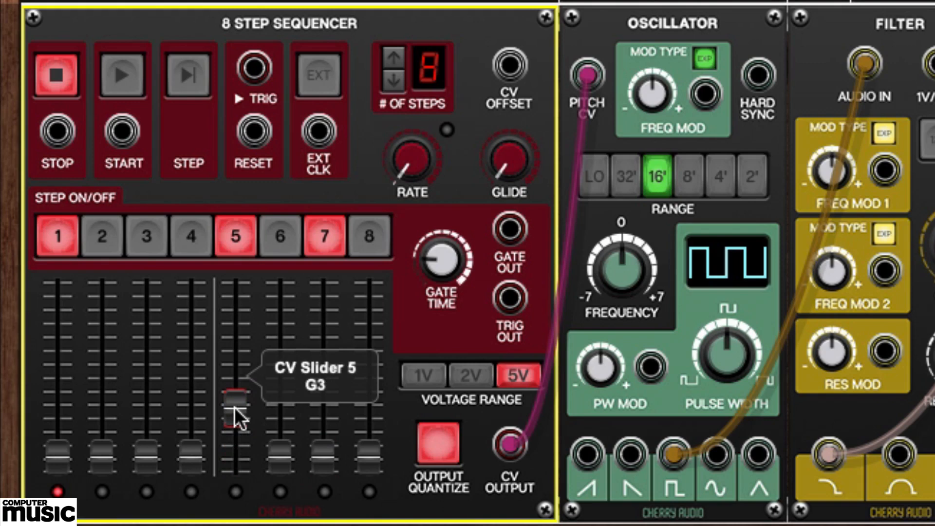
drag(318, 449, 323, 393)
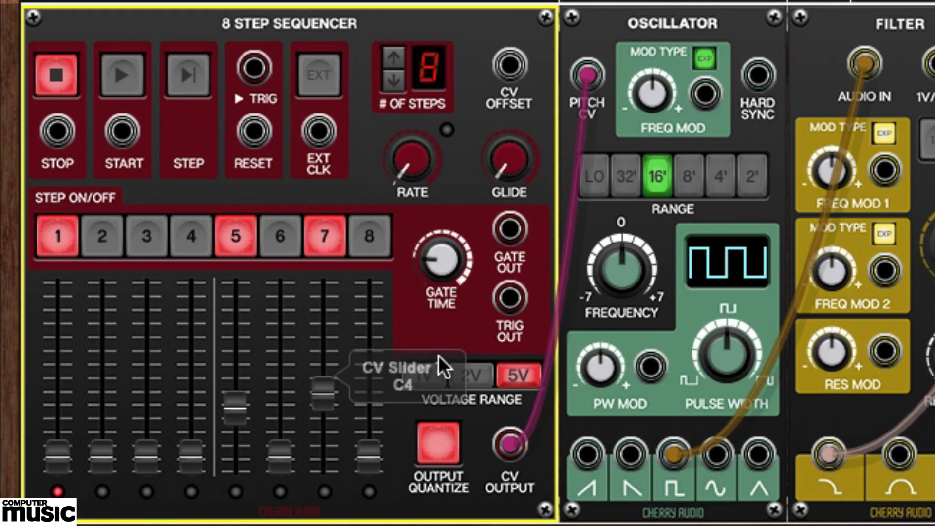
Step: Set the lower oscillator's range to 8', then reduce the lower filter's cutoff and raise its resonance
click(688, 177)
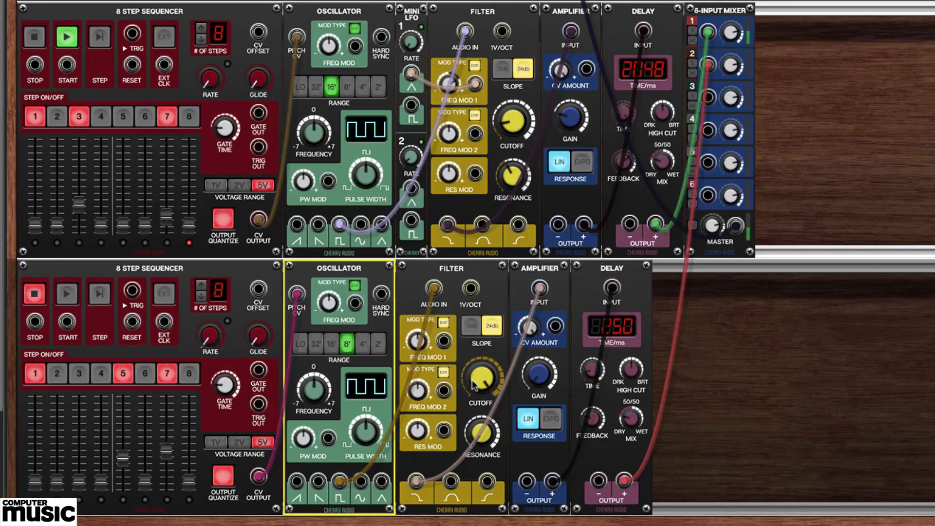
drag(479, 375, 443, 522)
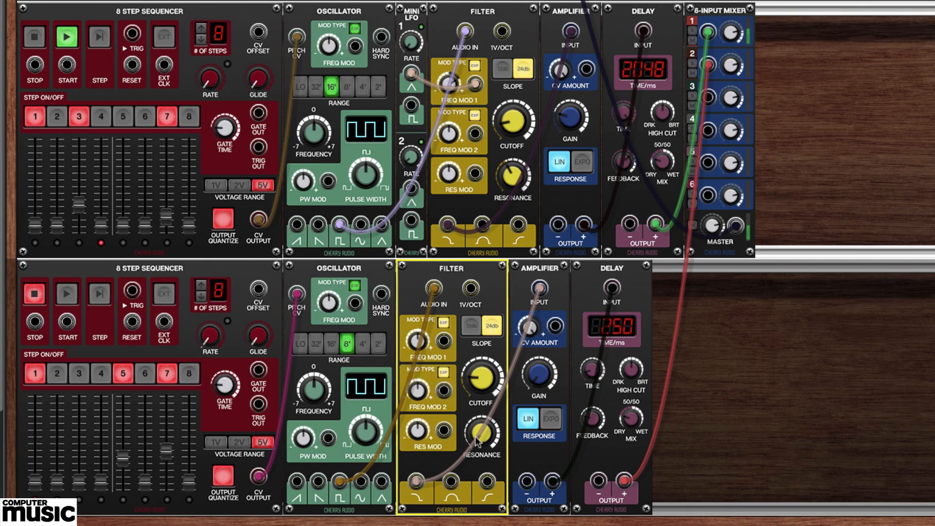
drag(485, 388, 494, 329)
Step: Patch the Mini LFO's LFO 2 triangle output to the lower filter's Freq Mod 1 input, raise that modulation amount and slow LFO 2's rate
drag(412, 188, 415, 319)
click(418, 339)
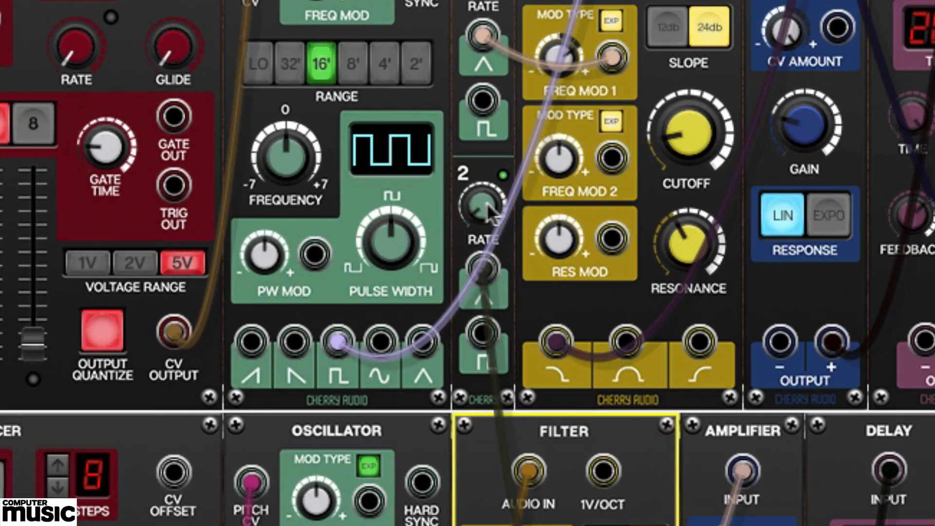
click(410, 156)
drag(482, 213, 476, 221)
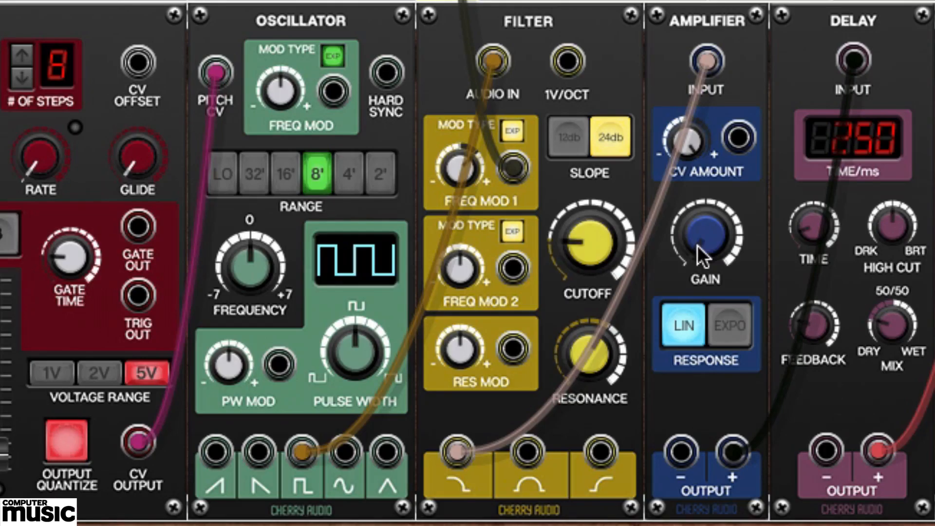
Step: Raise the lower amplifier's gain and start the lower sequencer
drag(696, 238, 685, 147)
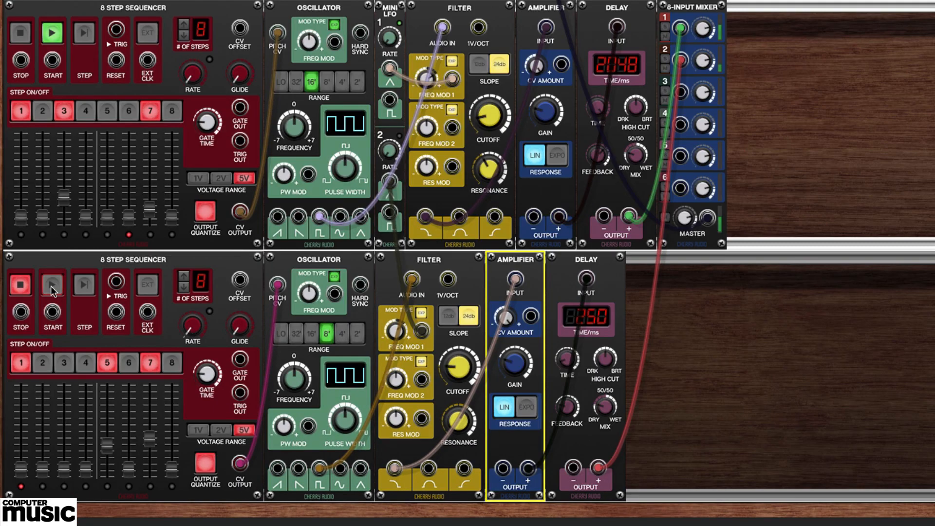
click(52, 285)
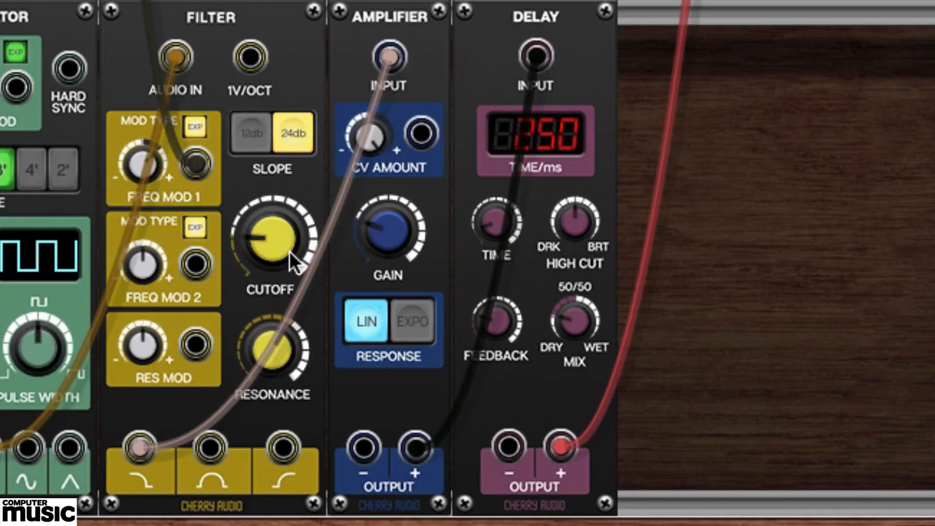
Step: Lengthen the lower delay's time to 1601 ms
drag(494, 227, 485, 9)
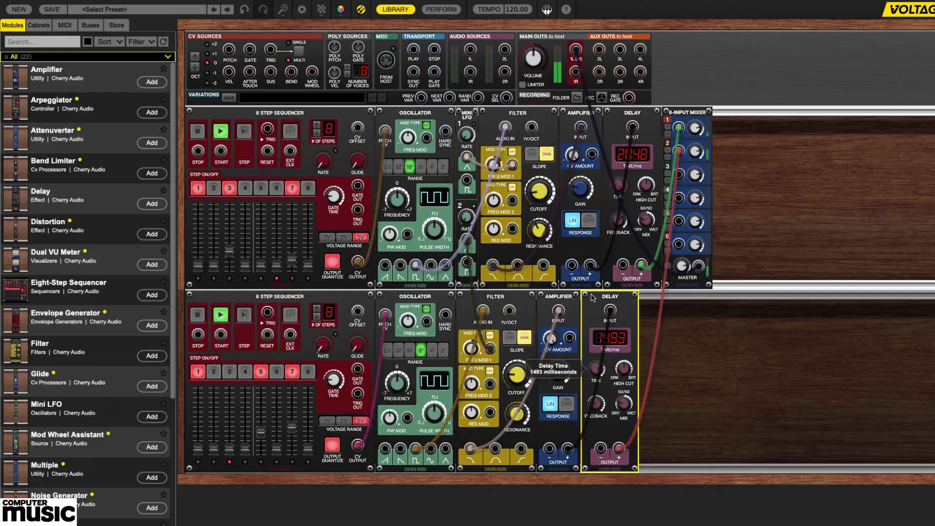
drag(591, 298, 589, 291)
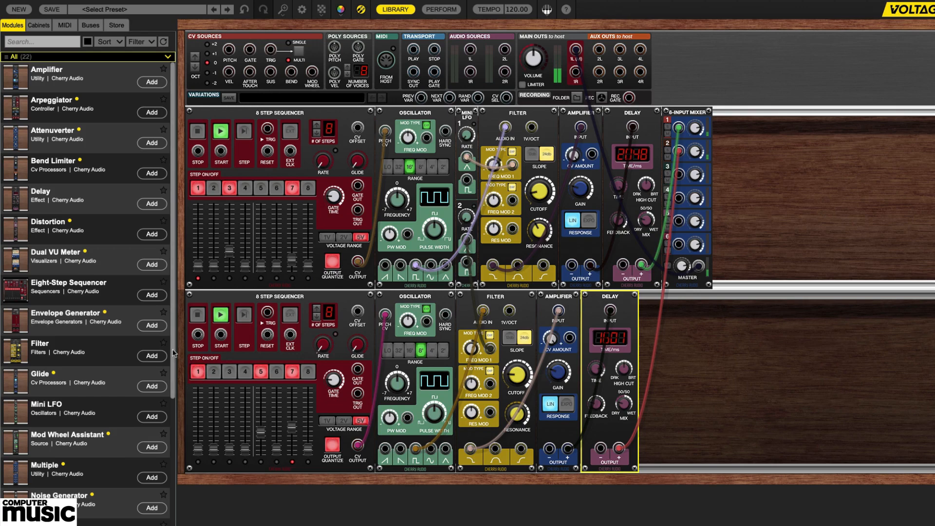
Step: Add another Oscillator, Filter, Amplifier and Delay after the existing delay in the lower row
drag(173, 352, 172, 441)
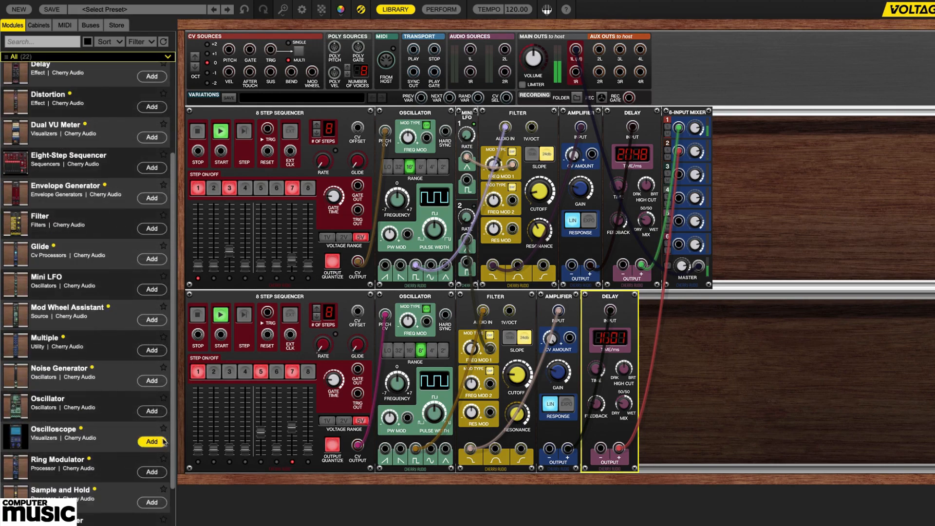
click(152, 411)
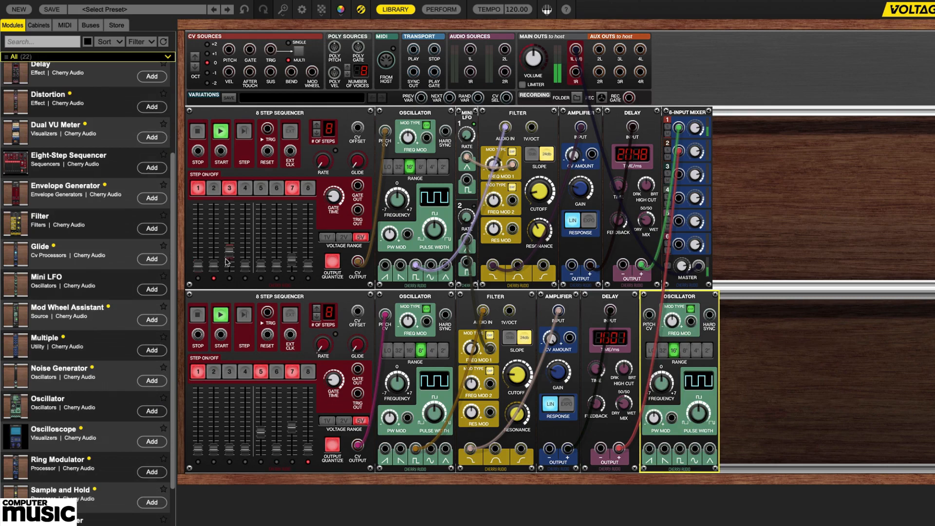
click(152, 229)
drag(173, 209, 180, 108)
click(153, 84)
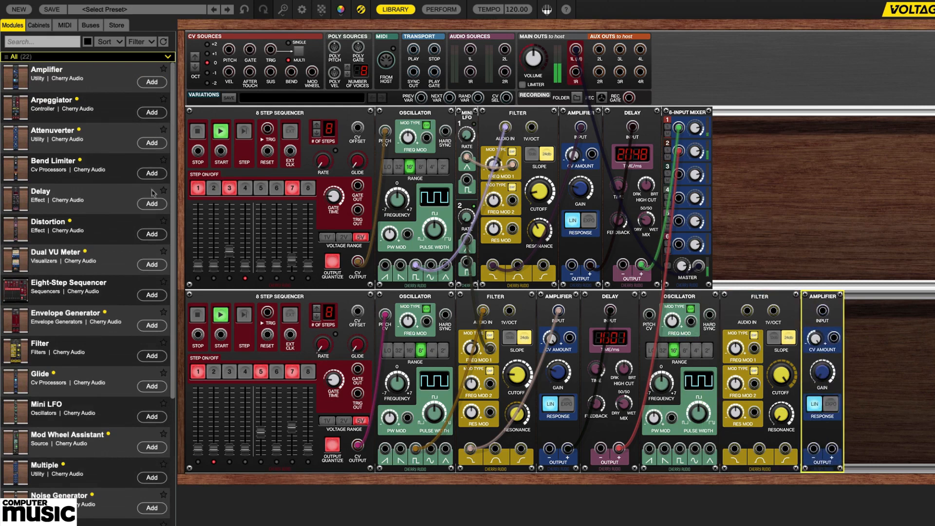
click(152, 204)
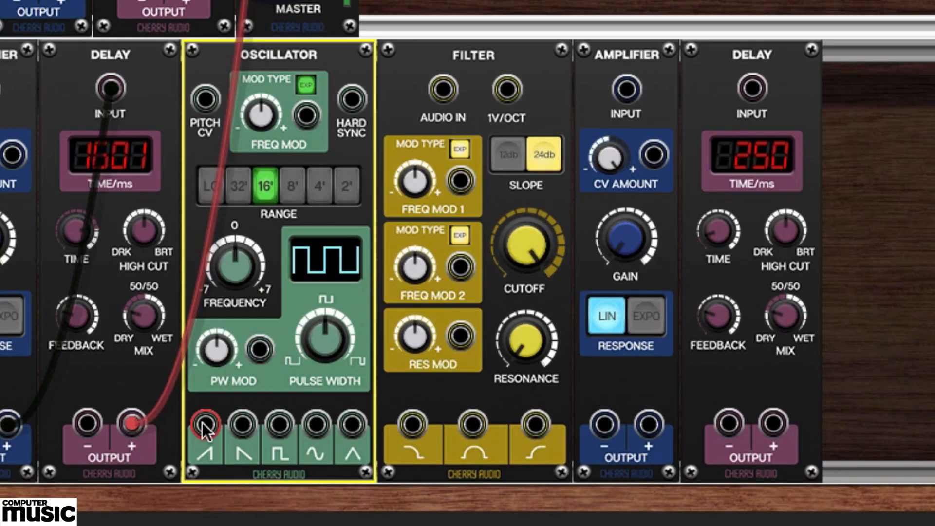
Step: Patch the new oscillator's rising sawtooth output to the new filter's Audio In and the filter's band-pass output to the new amplifier's input
drag(346, 431, 540, 159)
drag(447, 83, 447, 83)
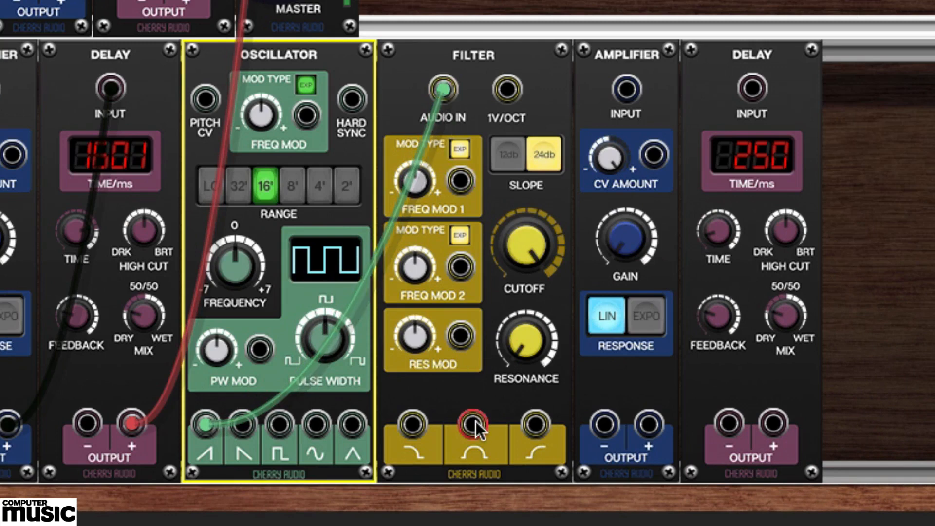
drag(475, 421, 627, 92)
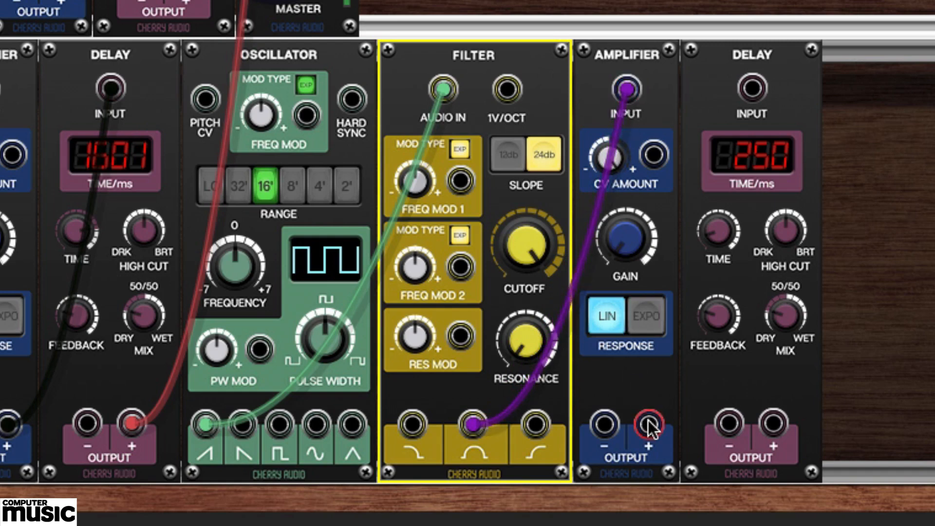
Step: Patch the new amplifier's positive output to the new delay's input and that delay's positive output to a free mixer input
drag(649, 423, 752, 86)
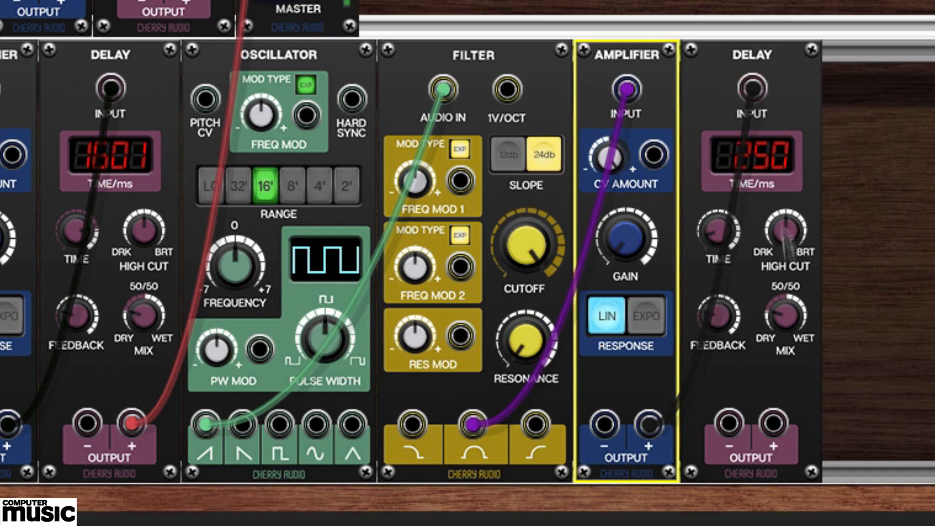
drag(774, 424, 617, 189)
drag(654, 243, 538, 108)
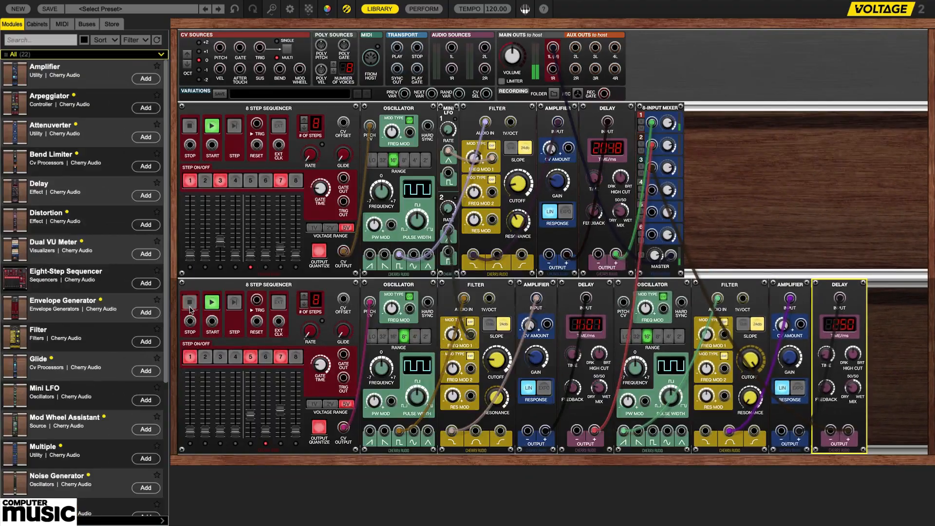
Step: Add a second Mini LFO and place it between the new oscillator and the new filter in the lower row
click(145, 399)
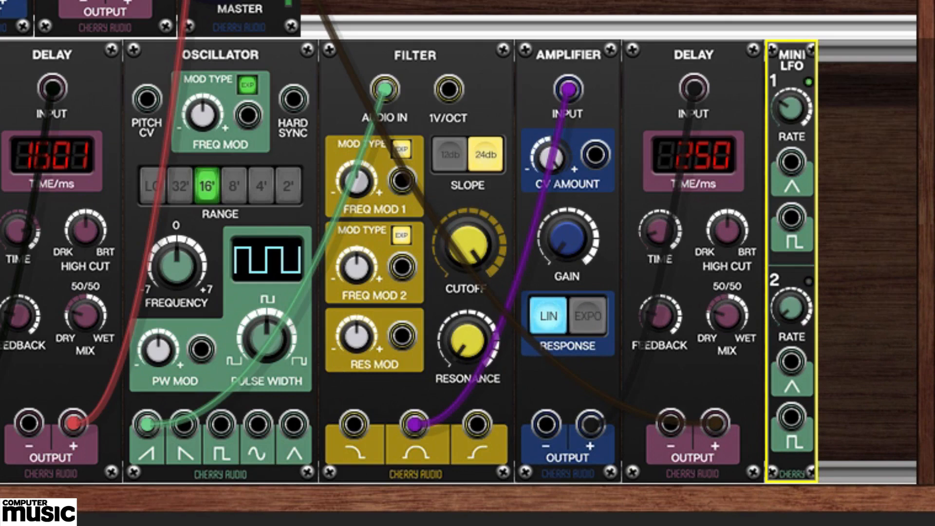
drag(789, 54, 343, 56)
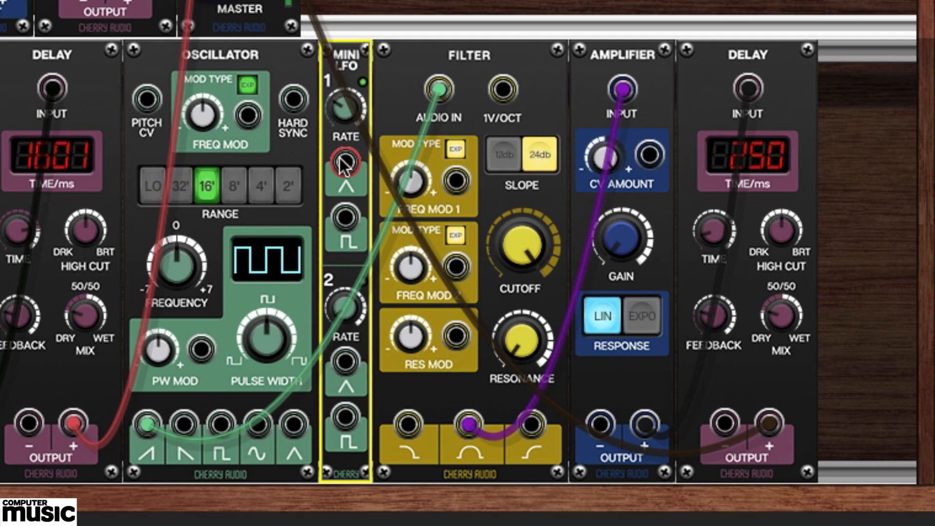
Step: Patch the new Mini LFO's first triangle output to the new amplifier's CV input and set LFO 1's rate to 0.11 Hz
drag(340, 158, 641, 163)
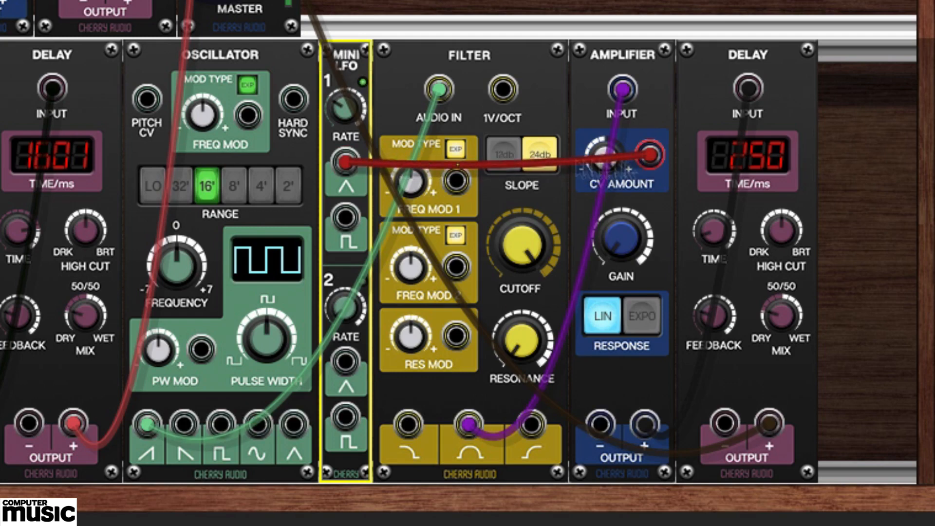
mouse_move(342, 115)
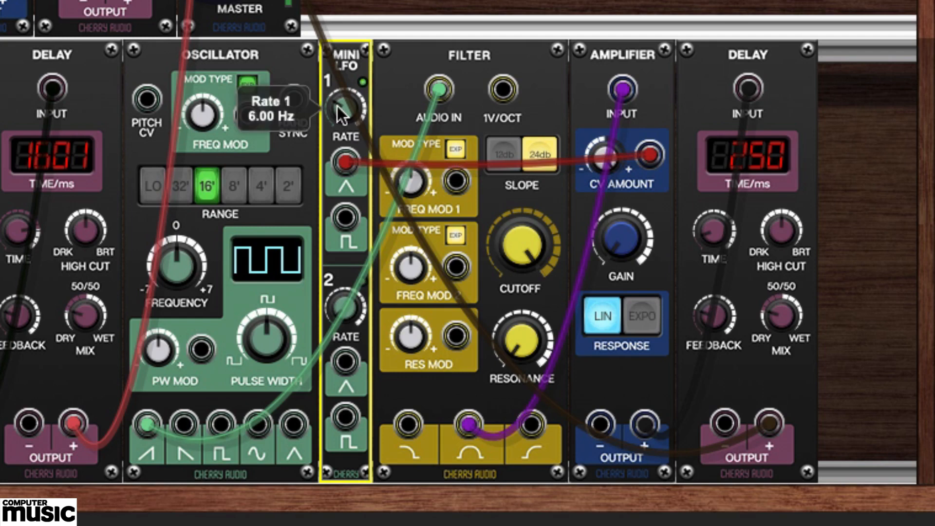
drag(336, 107, 305, 198)
mouse_move(345, 110)
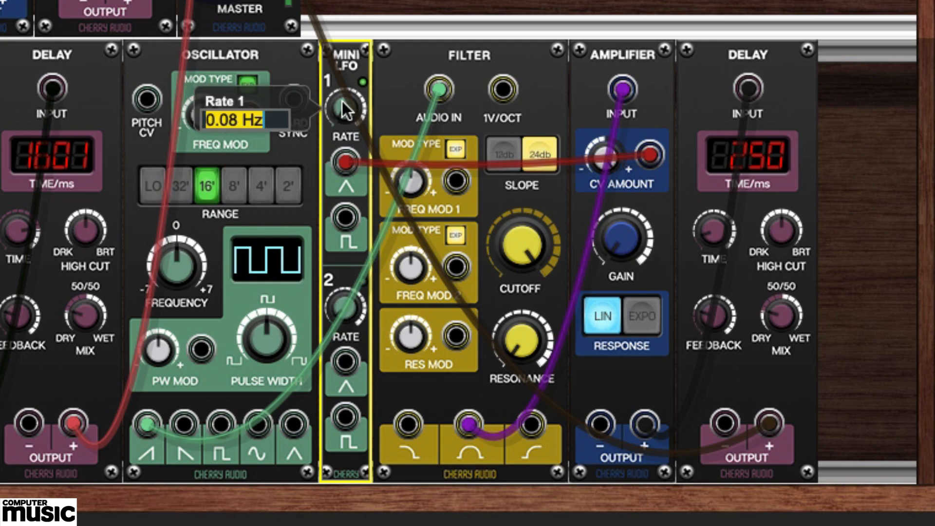
text(0.11)
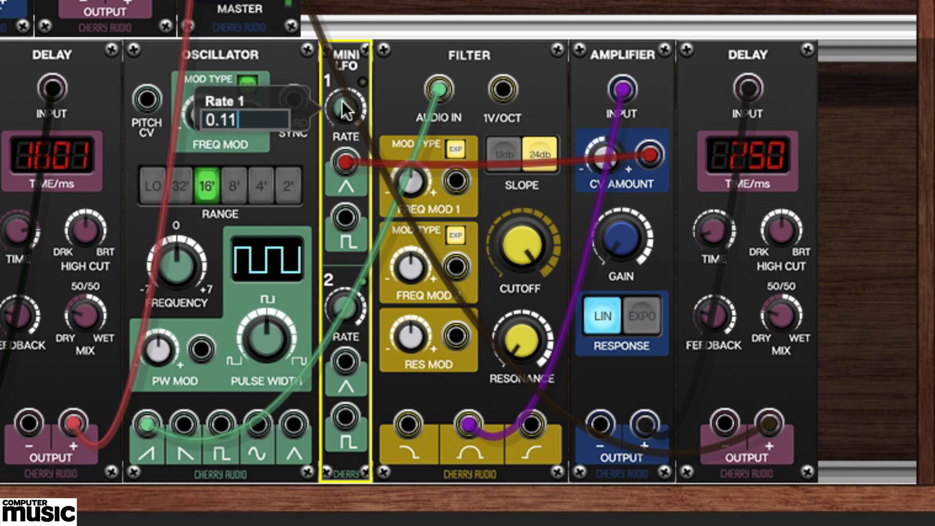
key(Return)
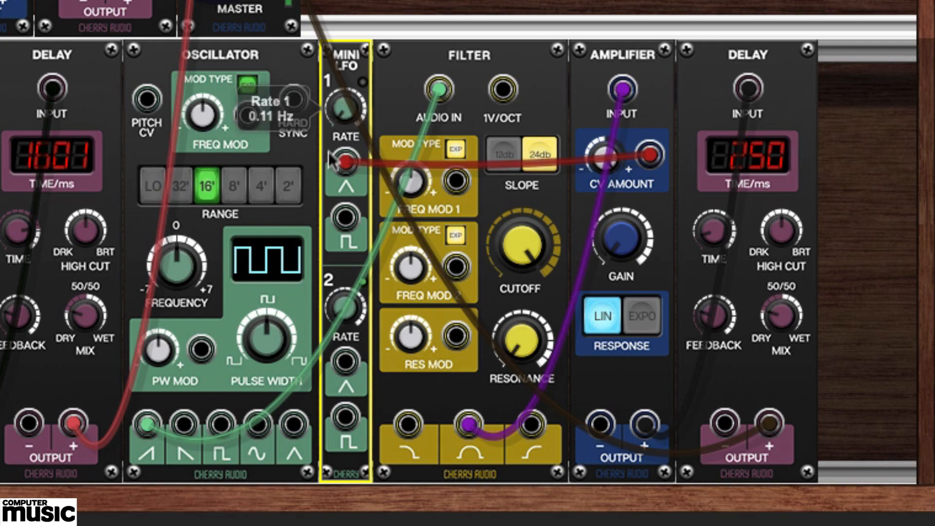
Step: Lower the new filter's cutoff well below maximum and set its resonance to about 20.6%
drag(521, 258, 457, 481)
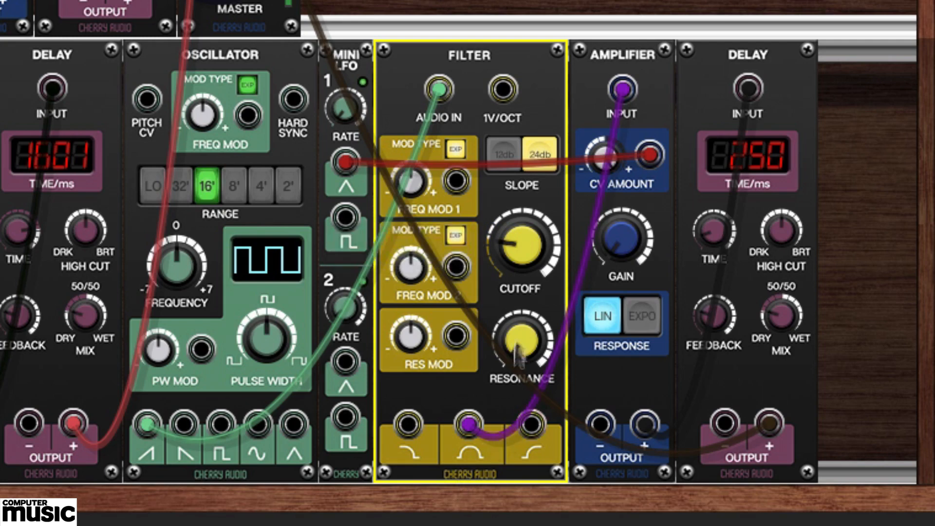
drag(517, 345, 518, 281)
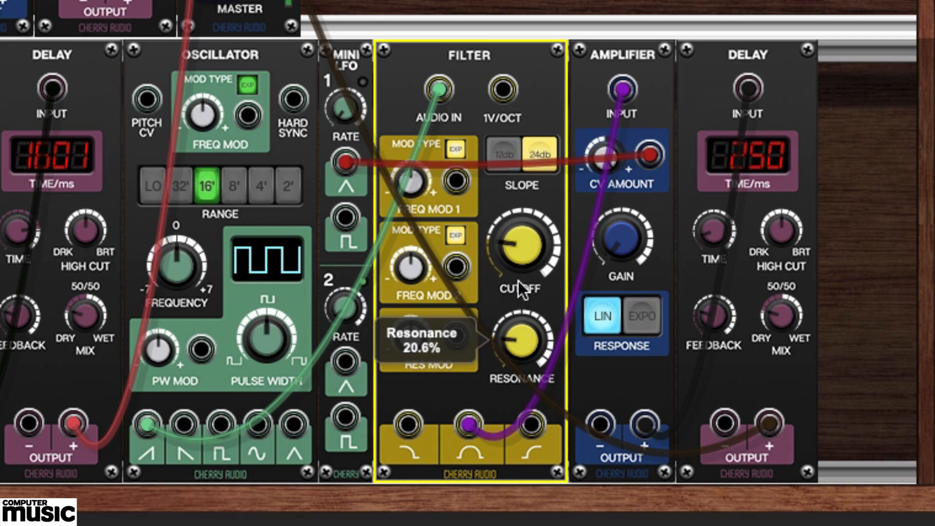
mouse_move(518, 282)
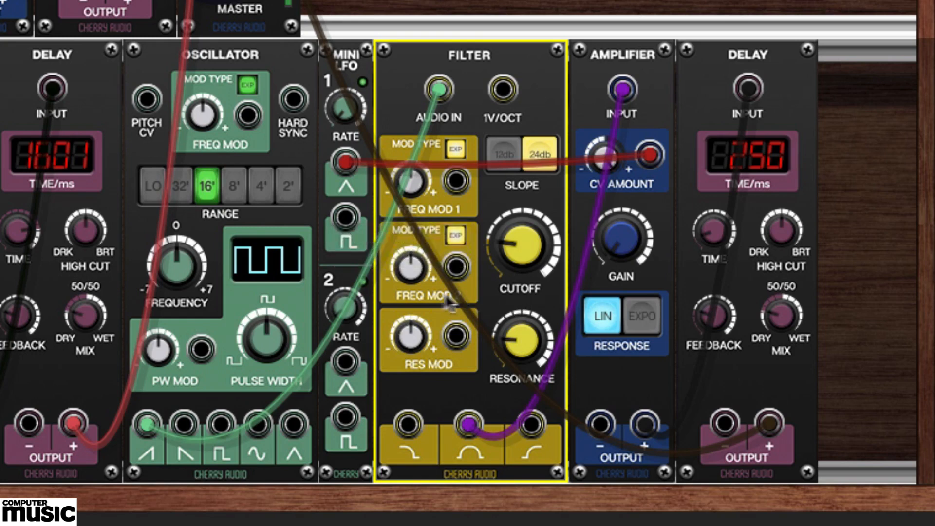
Step: Patch the Mini LFO's second triangle output to the new filter's Freq Mod 1 input and set LFO 2's rate to 0.03 Hz
drag(347, 360, 399, 156)
mouse_move(341, 305)
mouse_down()
mouse_move(336, 331)
mouse_move(341, 314)
mouse_up()
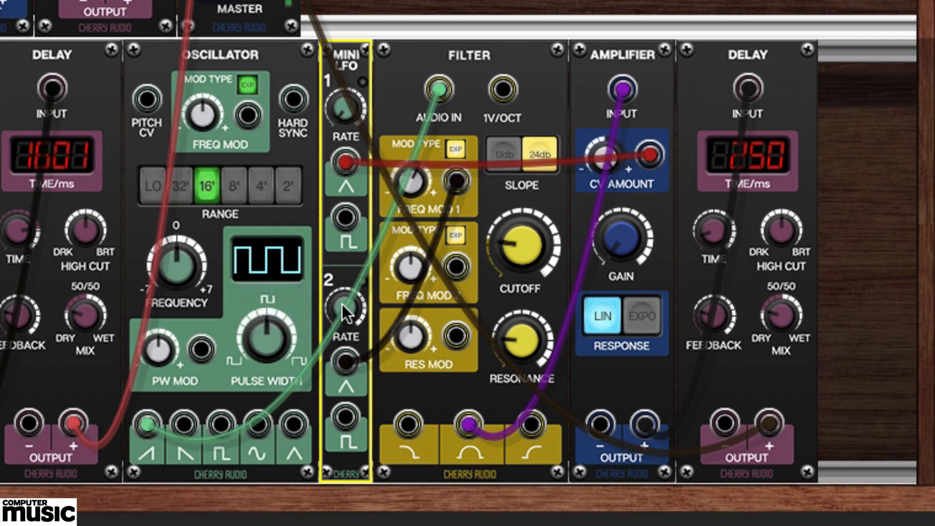
double_click(344, 311)
text(0)
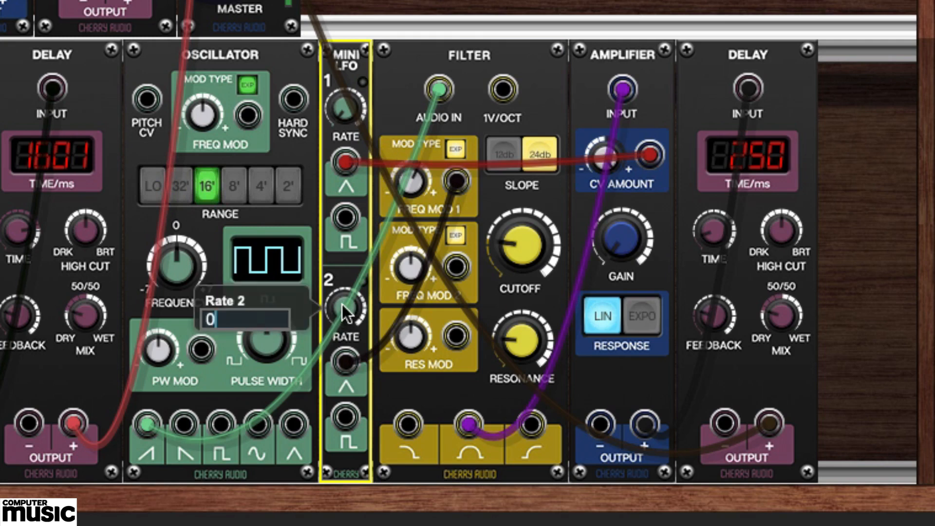
text(.03)
key(Return)
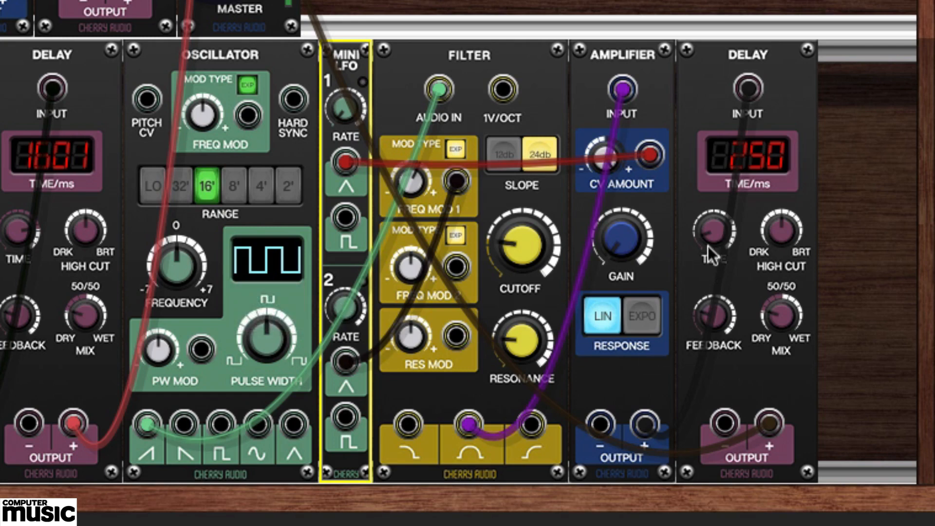
Step: Lengthen the new delay's time and lower the mixer's input 3 level to about -3.9 dB
drag(712, 230, 716, 77)
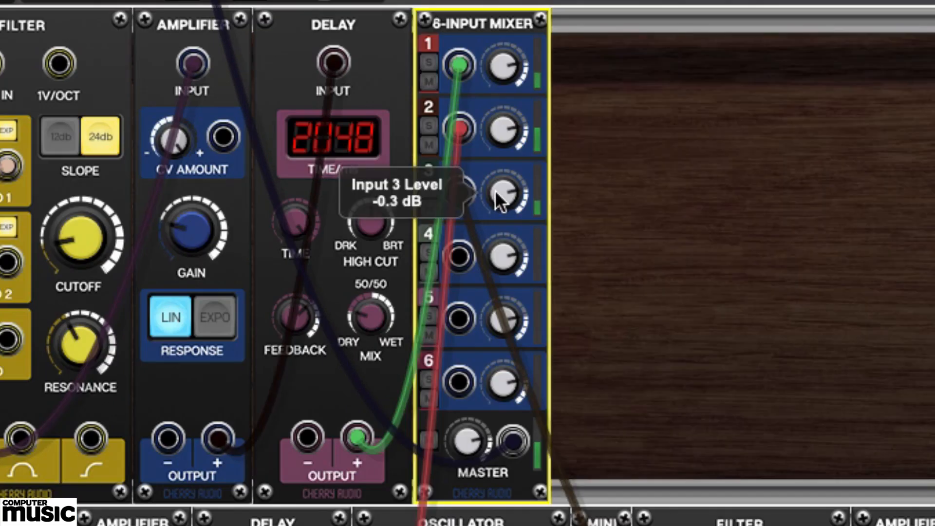
drag(495, 189, 490, 231)
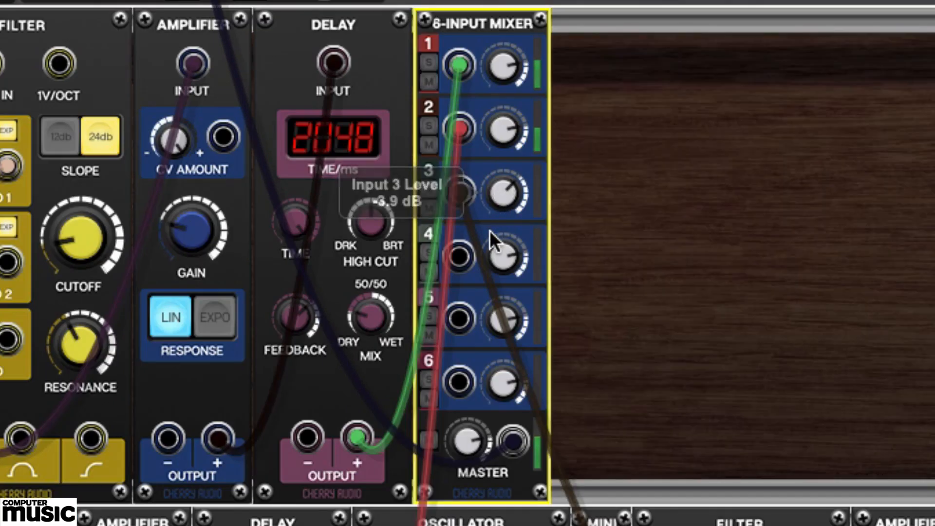
mouse_move(489, 230)
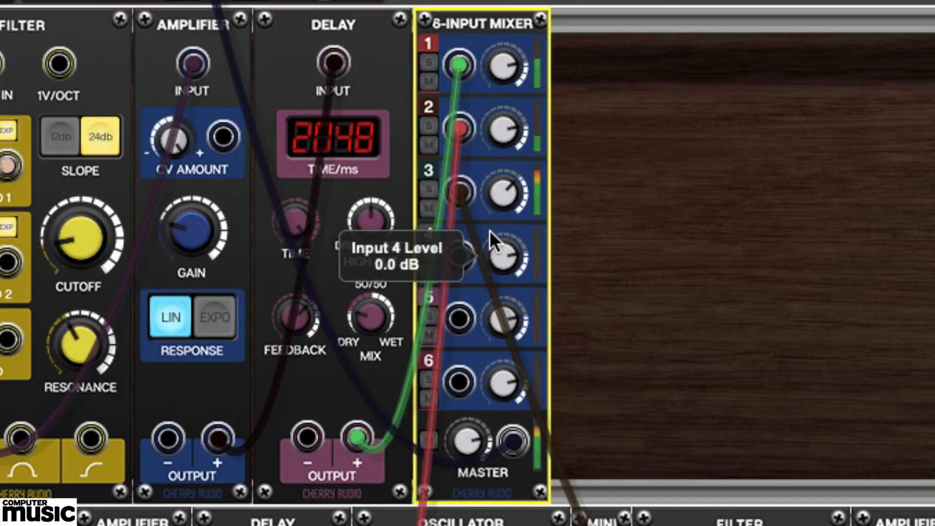